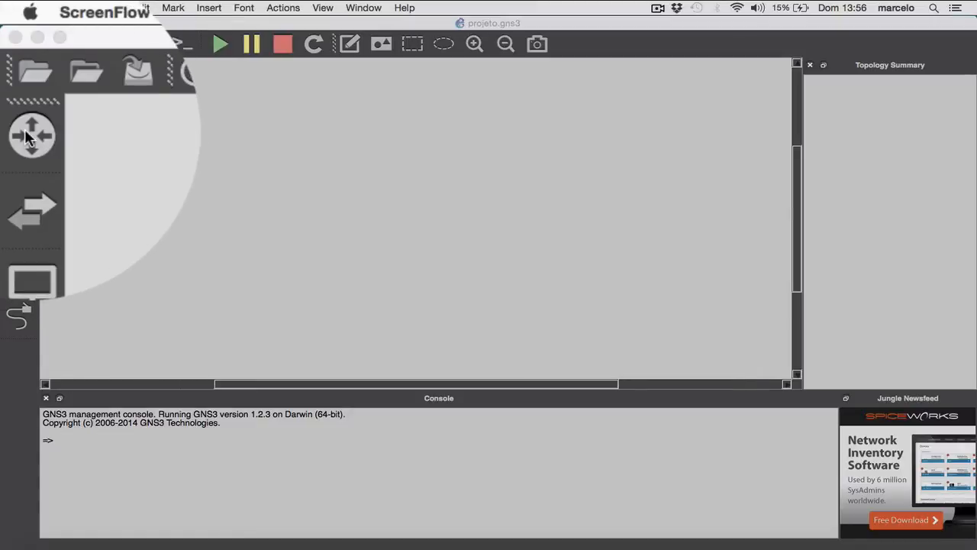
Place a c7200 router in the upper part of the empty workspace
click(34, 149)
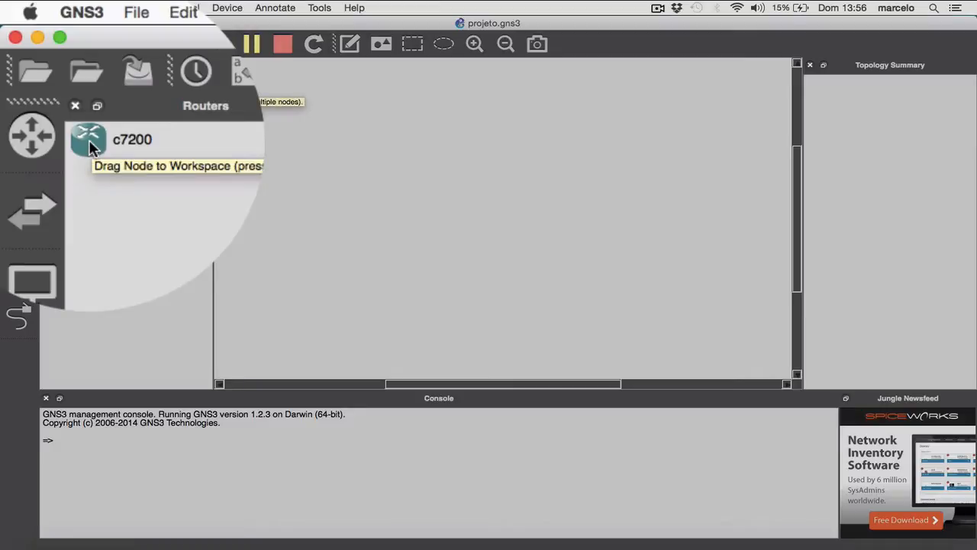
drag(90, 148, 344, 175)
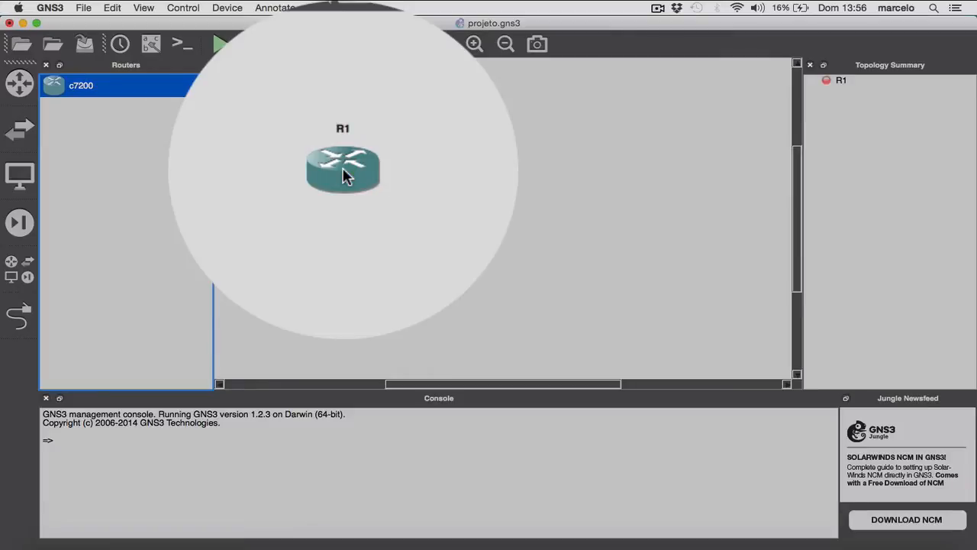
click(344, 176)
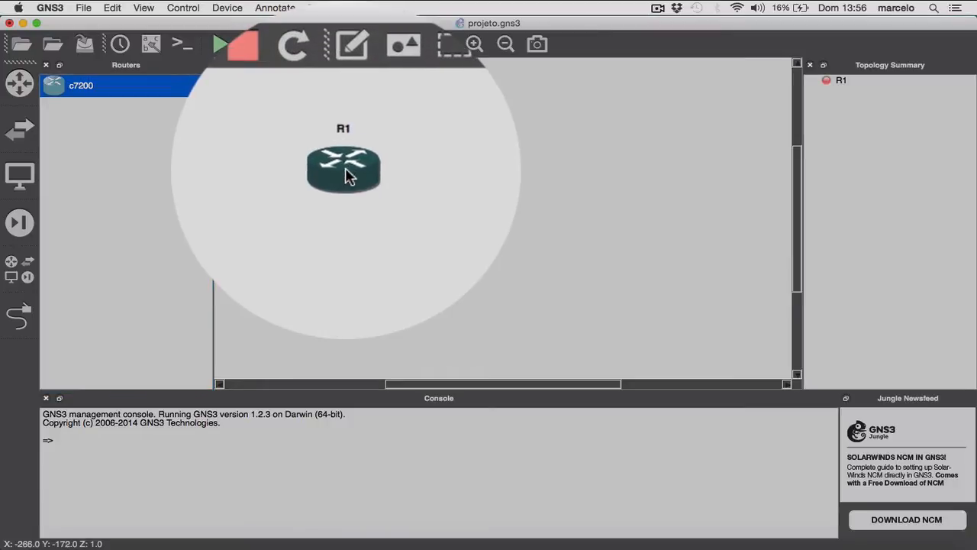
right_click(346, 175)
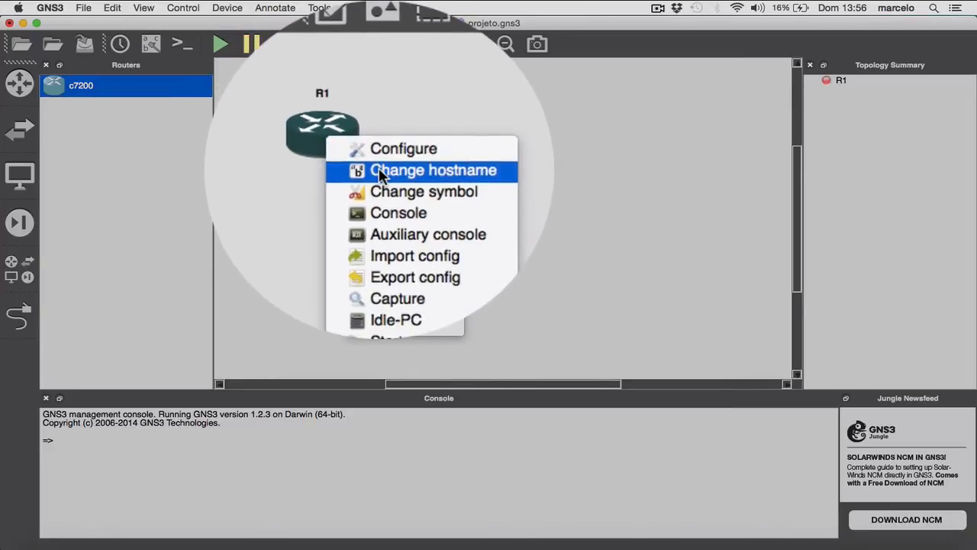
click(380, 173)
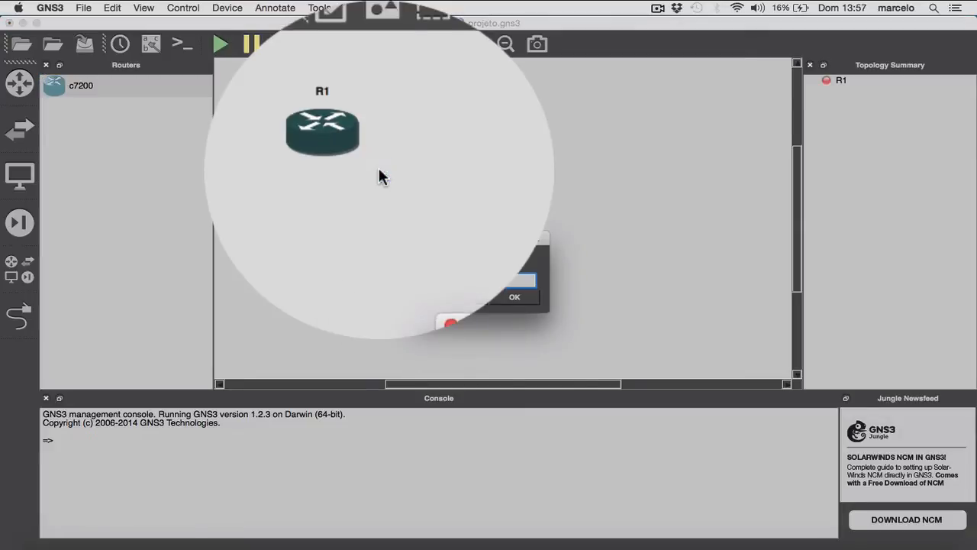
click(467, 298)
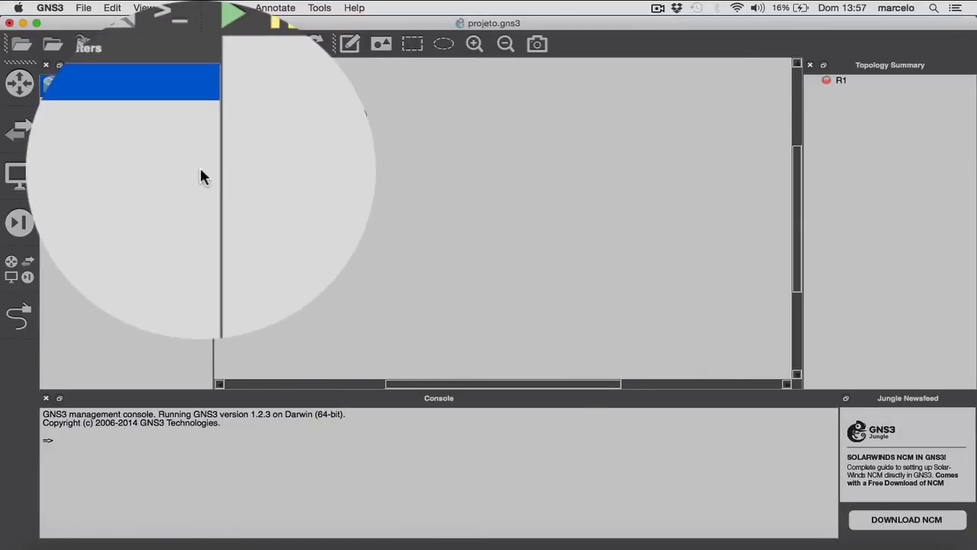
Add five more c7200 routers: two below R1 and three in a second column to the right
click(80, 86)
drag(80, 85, 363, 205)
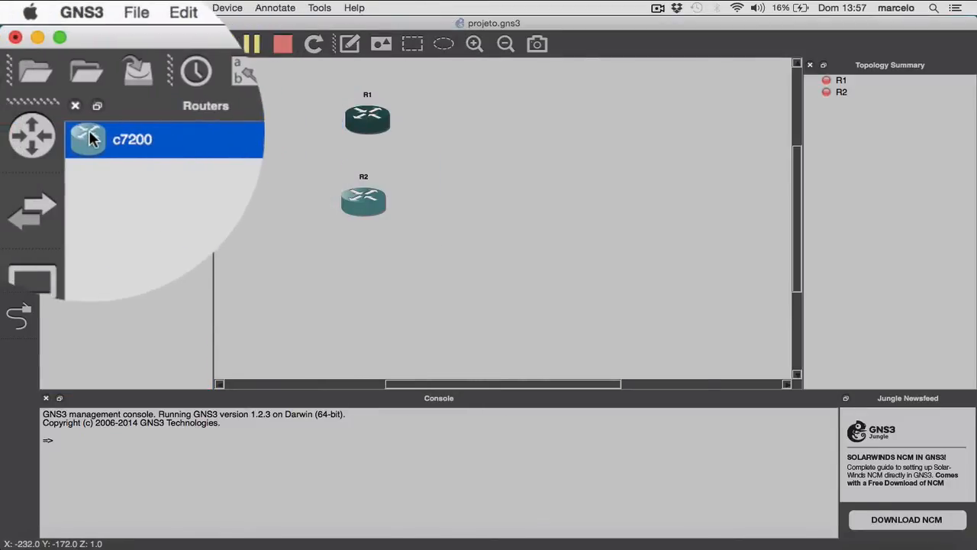
drag(107, 88, 375, 299)
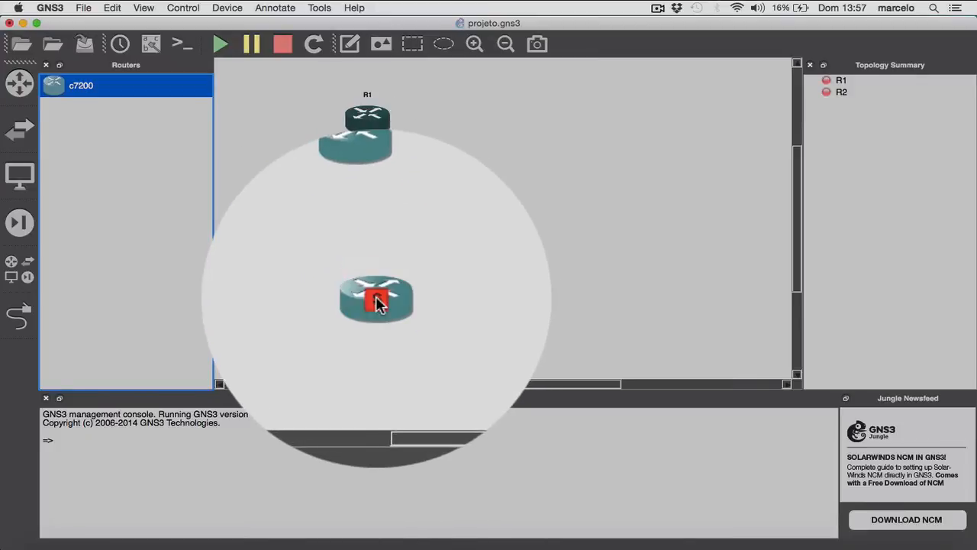
drag(97, 141, 603, 153)
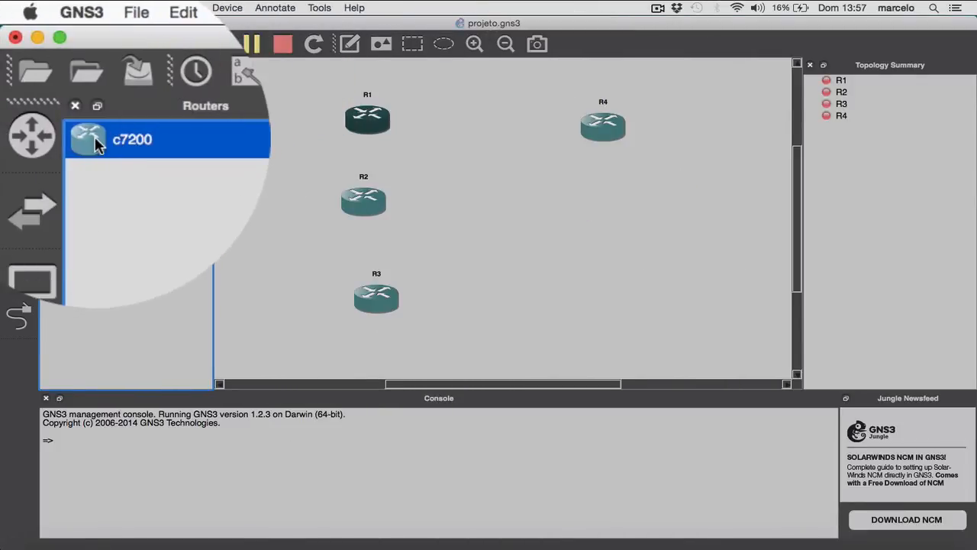
drag(114, 133, 592, 208)
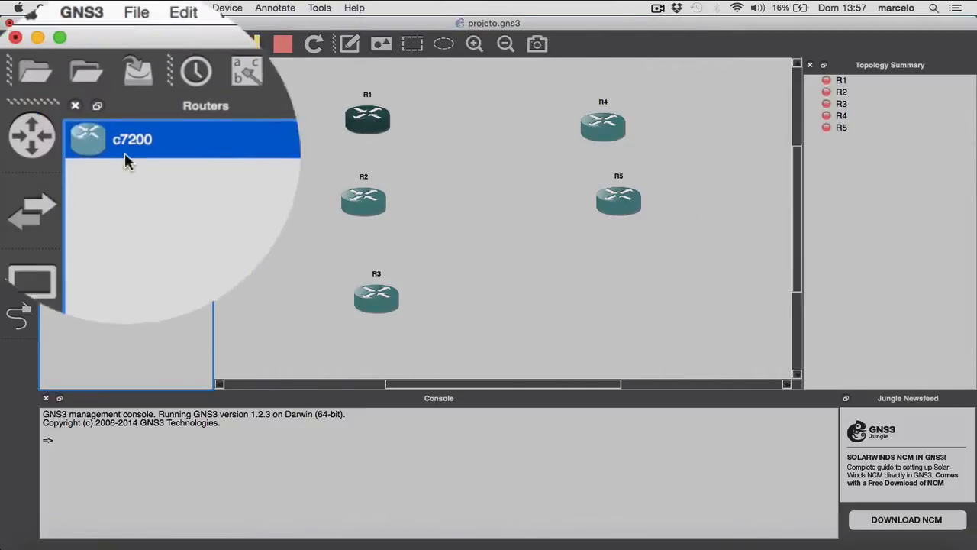
drag(99, 87, 634, 286)
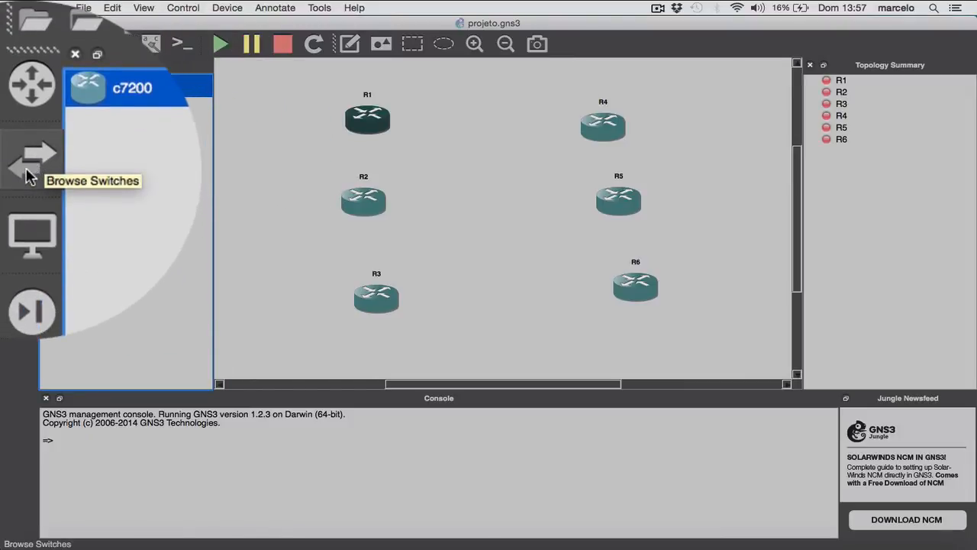
Add an Ethernet switch to the left of R2
click(29, 176)
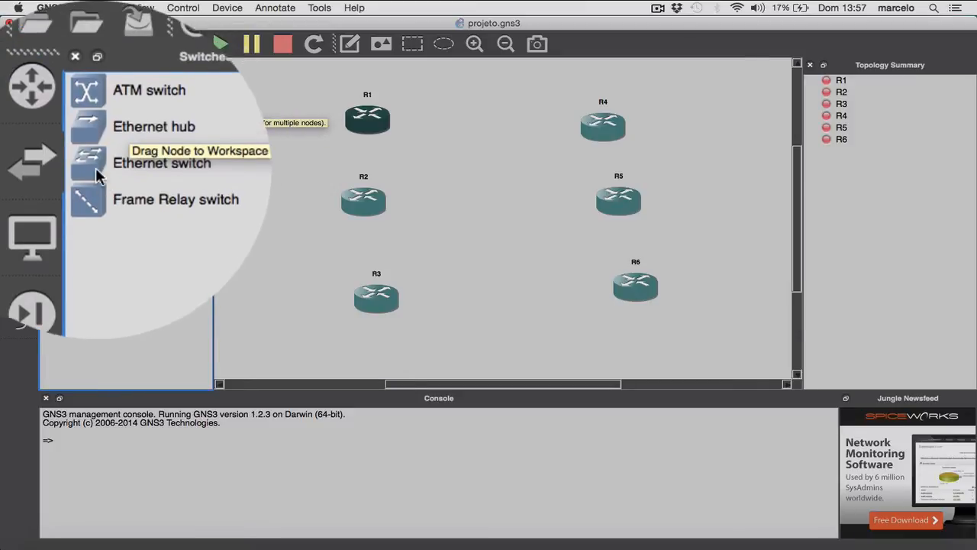
drag(89, 175, 278, 221)
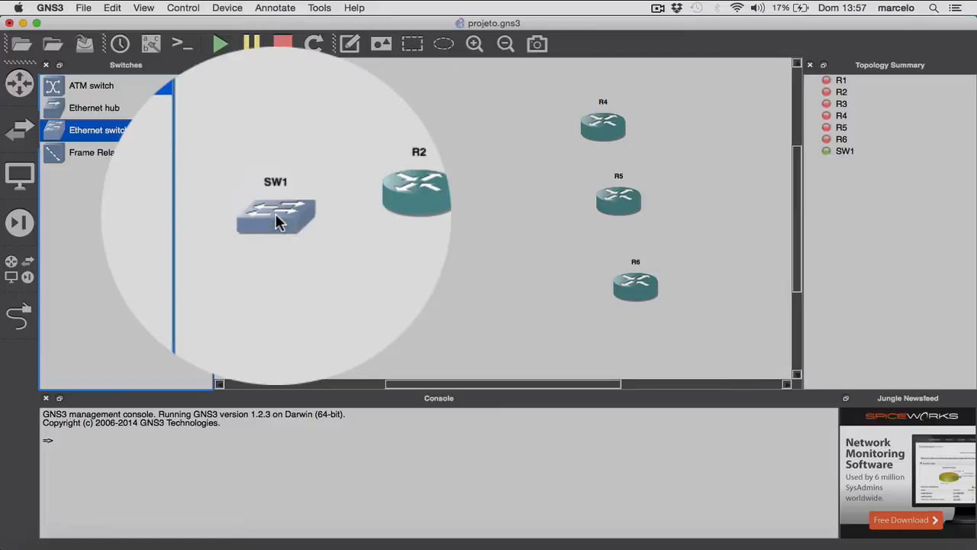
click(277, 220)
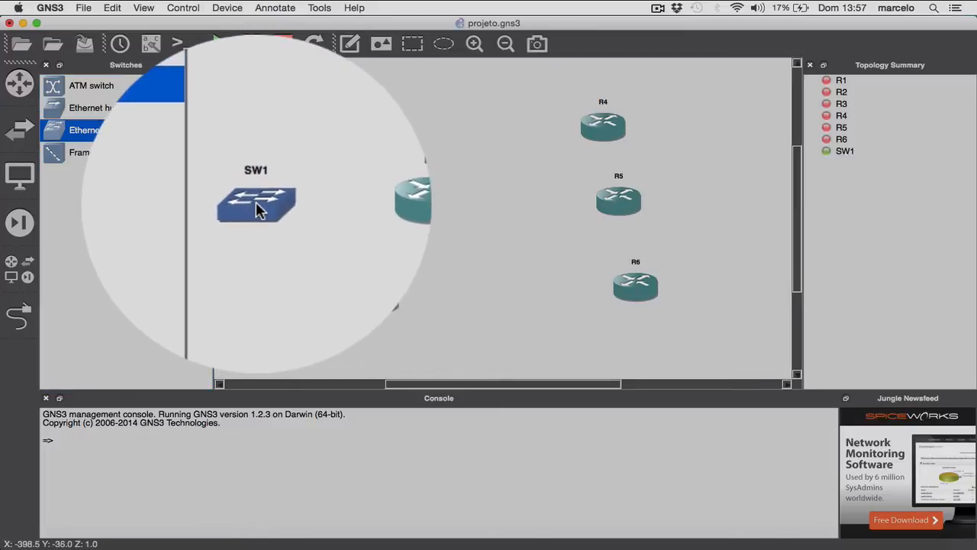
Shift R1, R2 and R3 slightly to the right and align R5 and R6 beneath R4
click(374, 176)
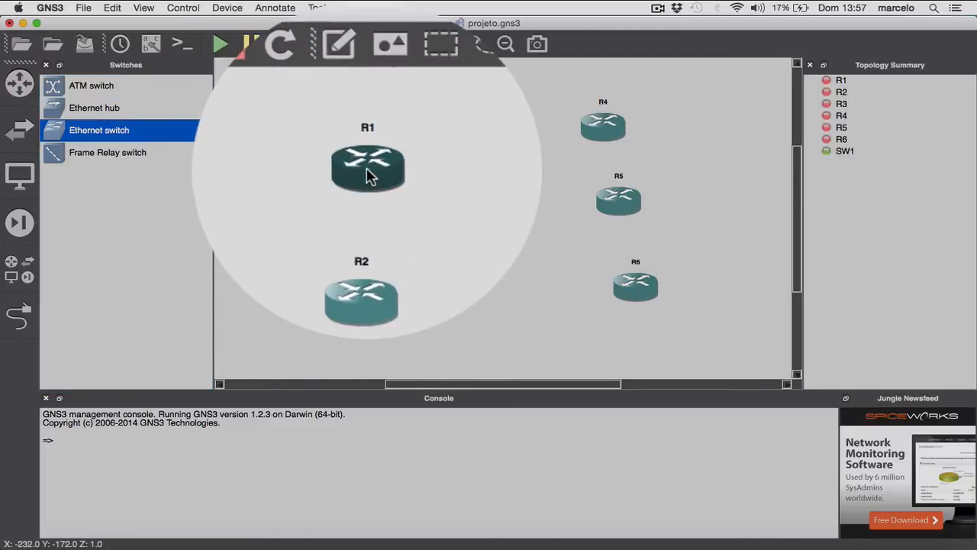
drag(375, 200, 413, 200)
drag(379, 297, 415, 299)
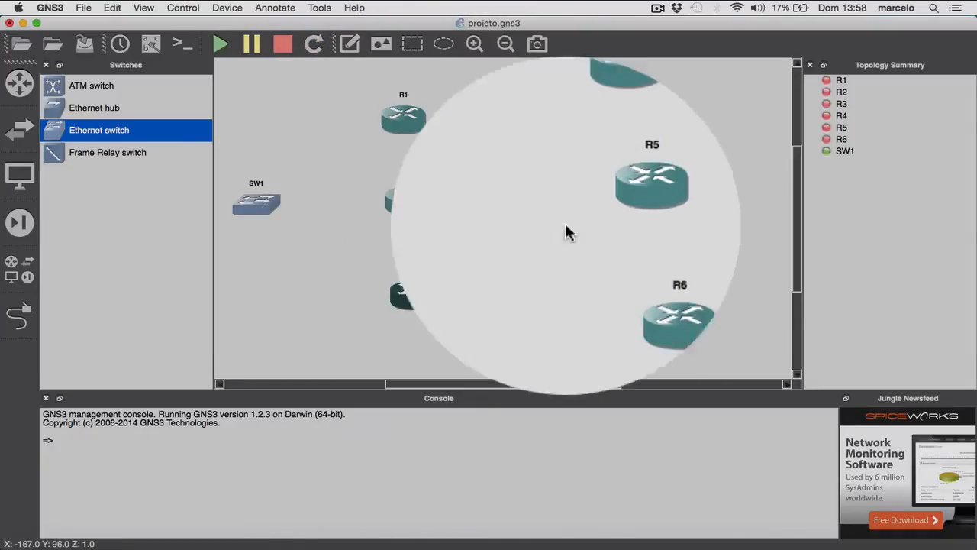
click(638, 301)
click(617, 207)
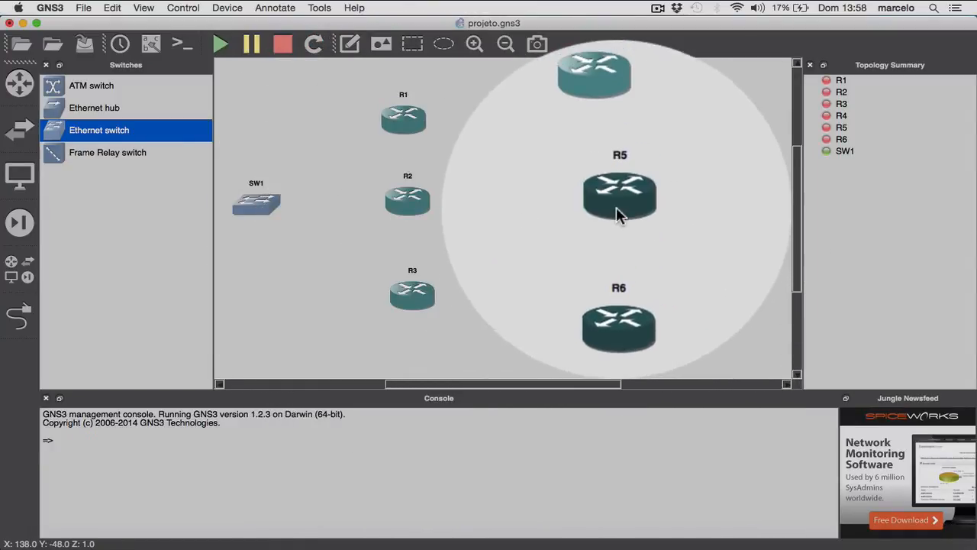
drag(610, 206, 608, 207)
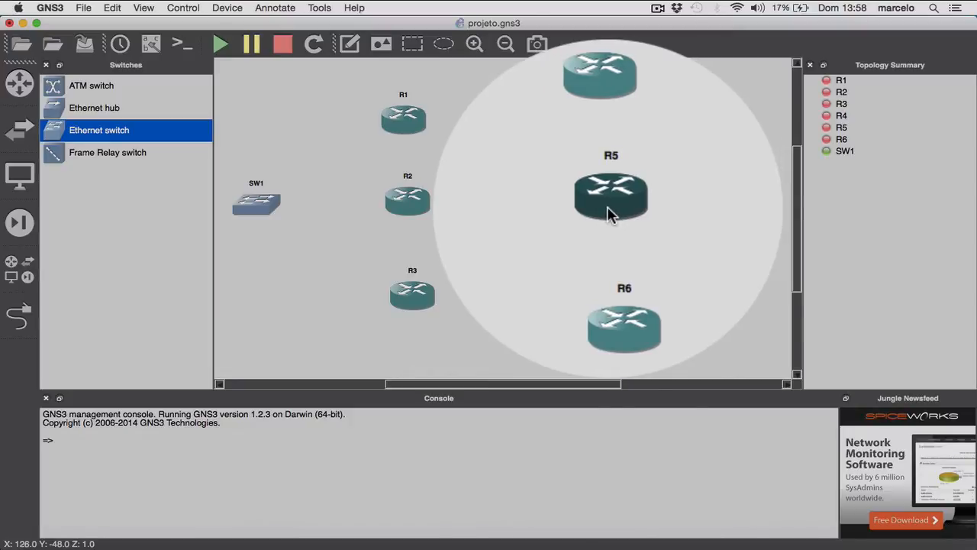
click(474, 44)
click(505, 43)
click(506, 44)
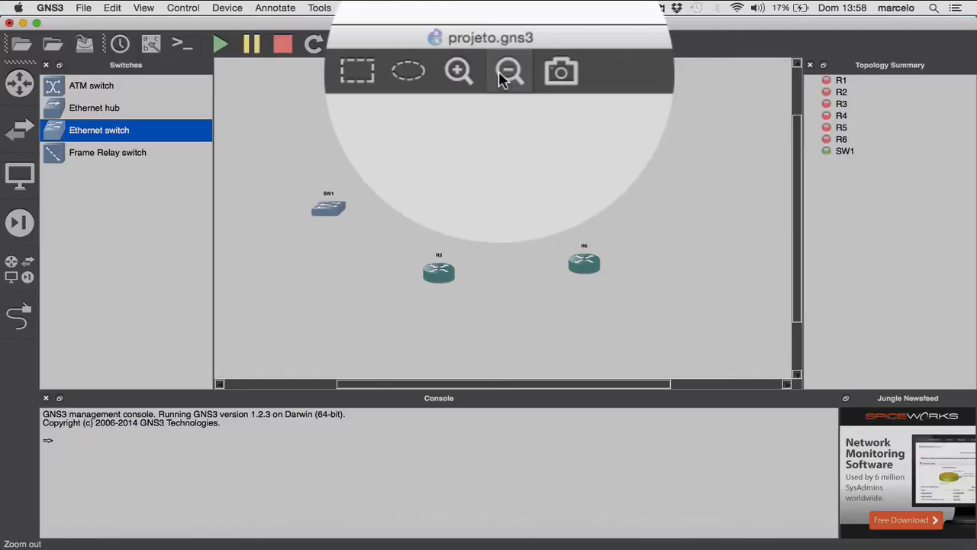
click(474, 43)
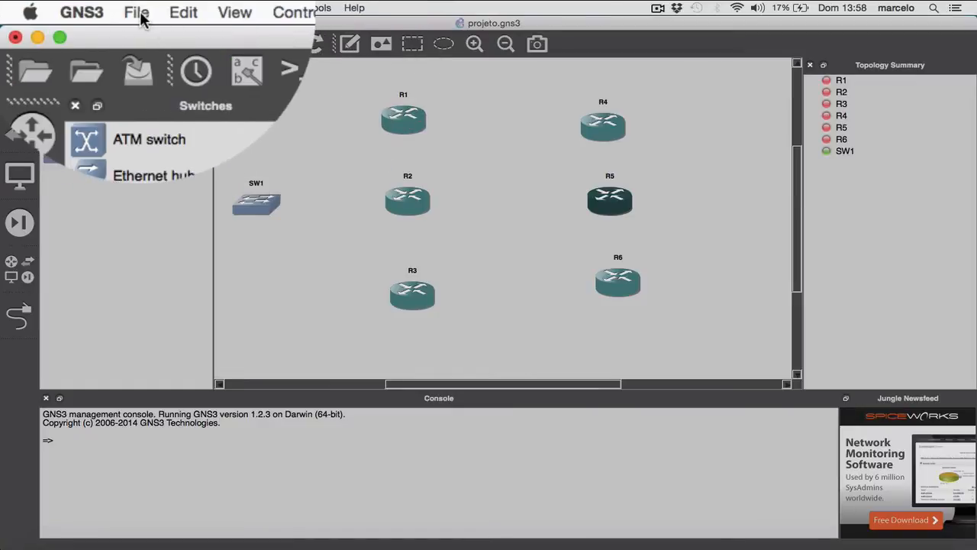
Save the current project
click(141, 18)
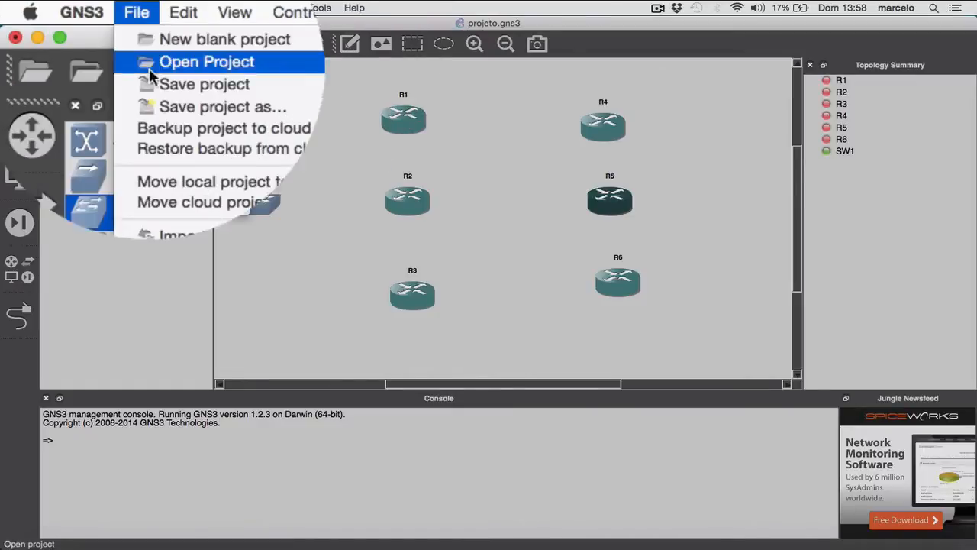
click(166, 87)
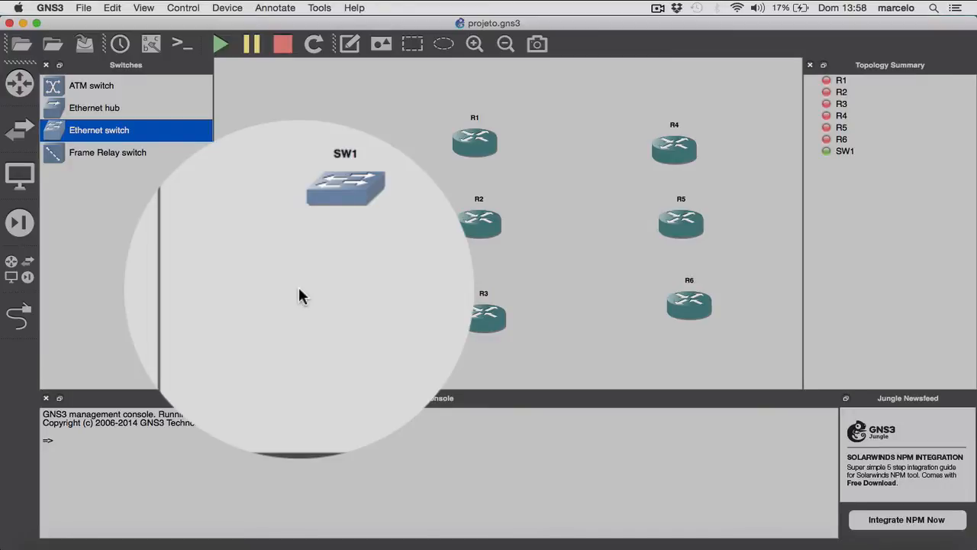
Start a new link from port 1 of switch SW1
click(33, 326)
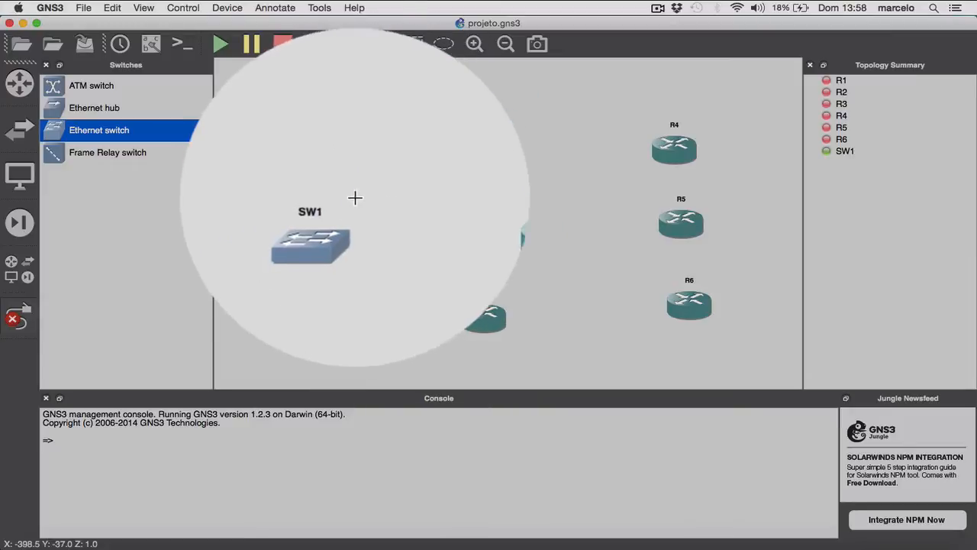
click(327, 231)
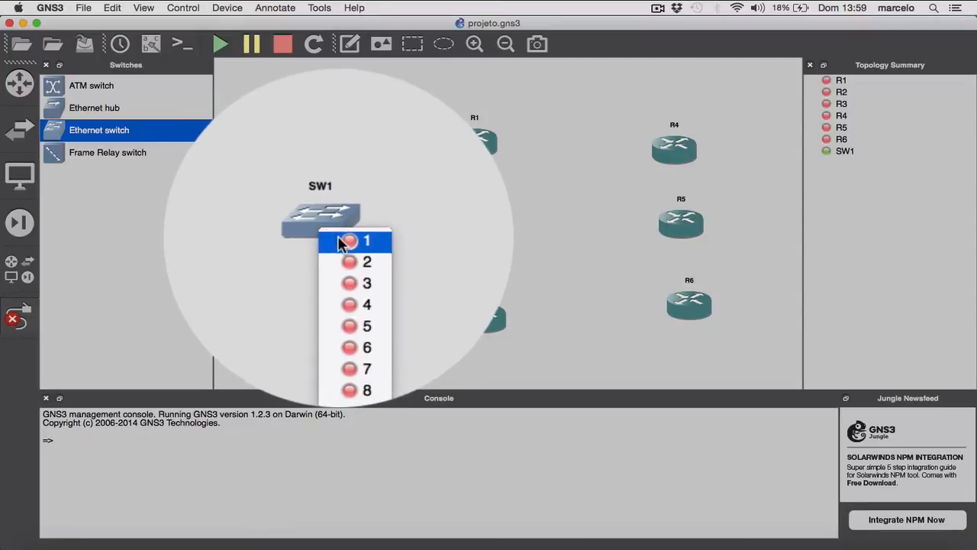
click(341, 242)
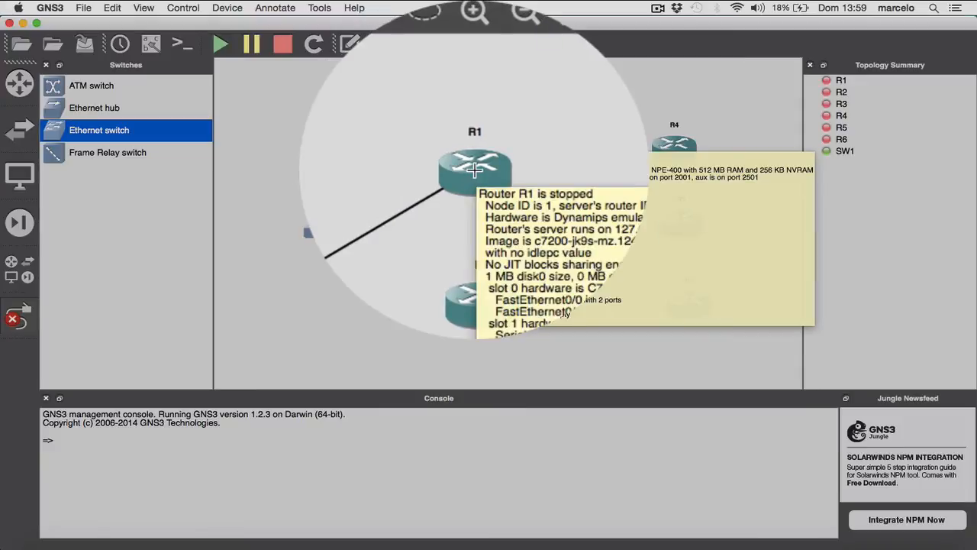
Try to end the switch link on R1's Serial1/0 interface
click(475, 169)
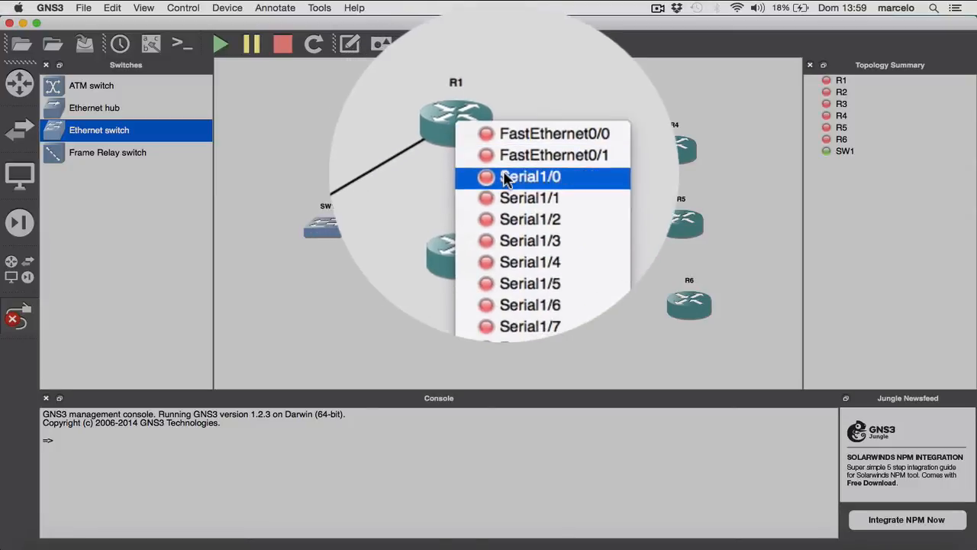
click(505, 177)
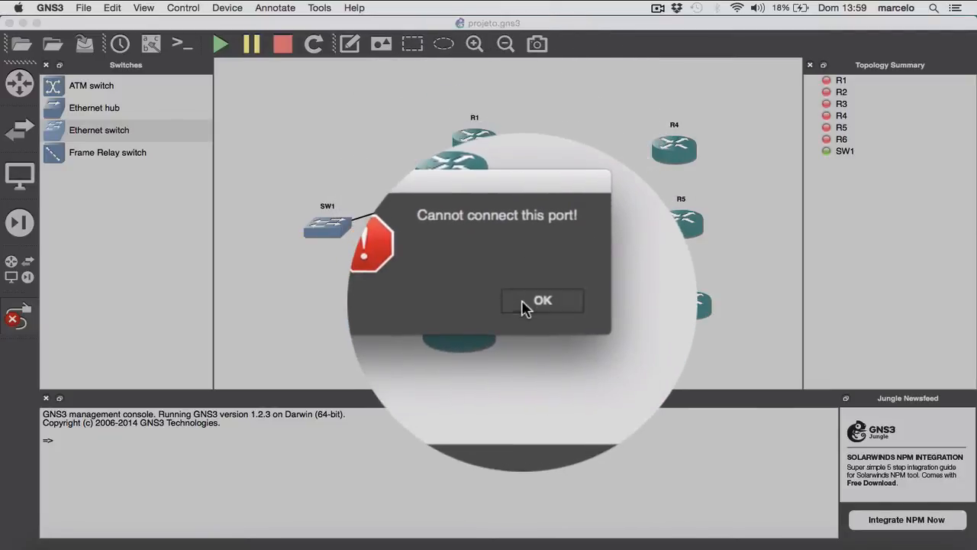
click(524, 305)
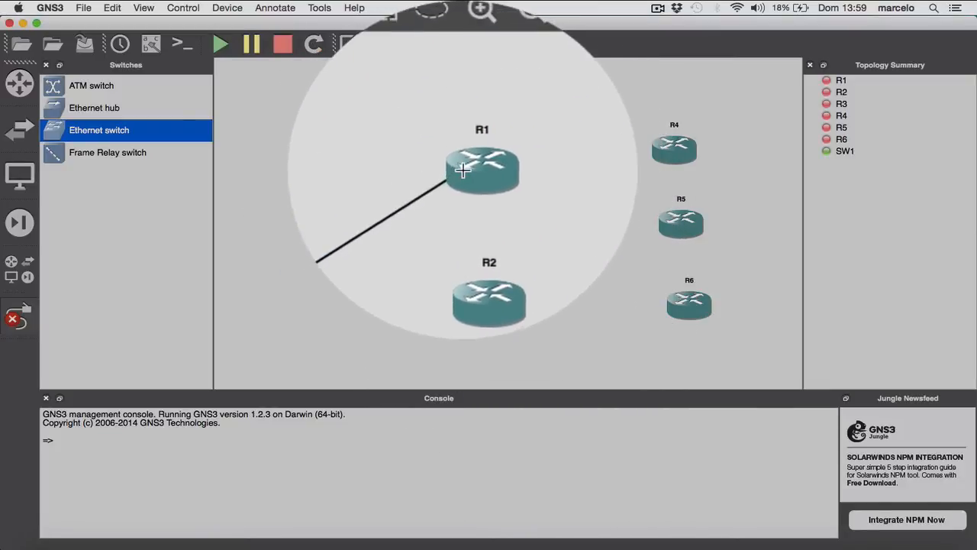
Finish the link from SW1 on R1's FastEthernet0/0 interface
click(497, 156)
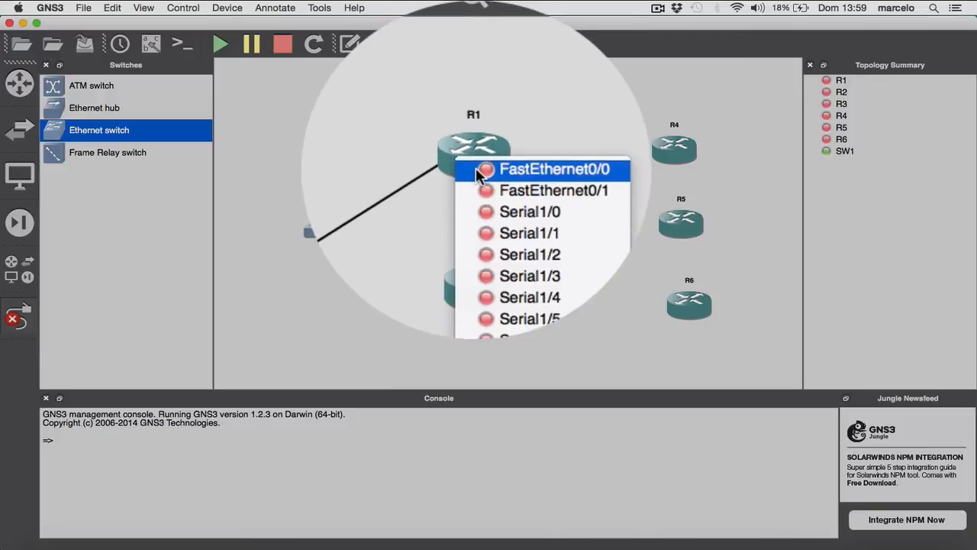
click(478, 171)
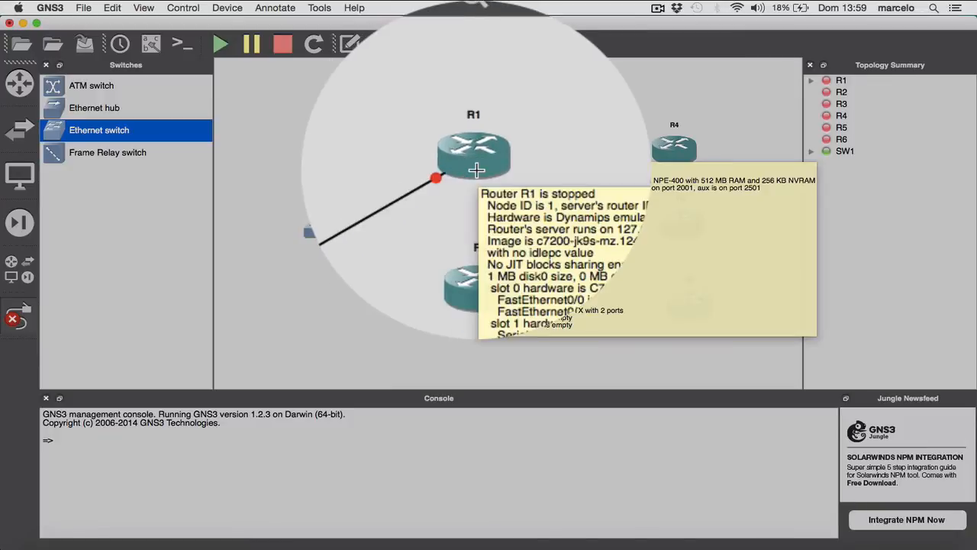
Link port 2 of SW1 to R2's FastEthernet0/0 interface
click(327, 227)
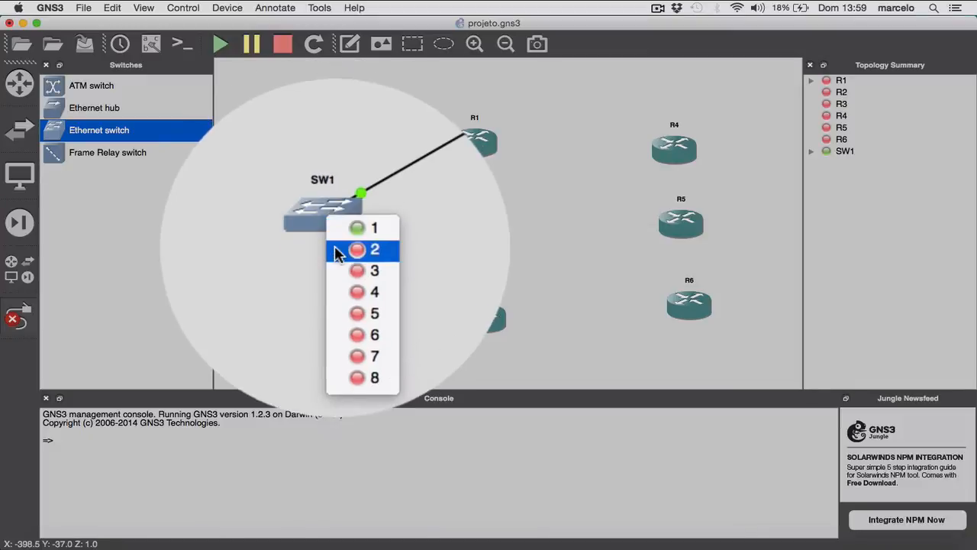
click(337, 252)
click(480, 227)
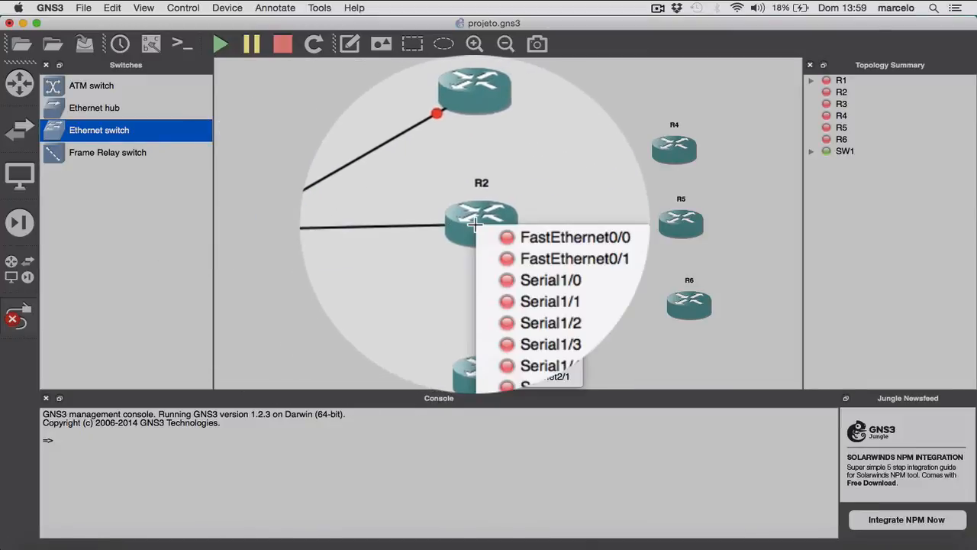
click(496, 234)
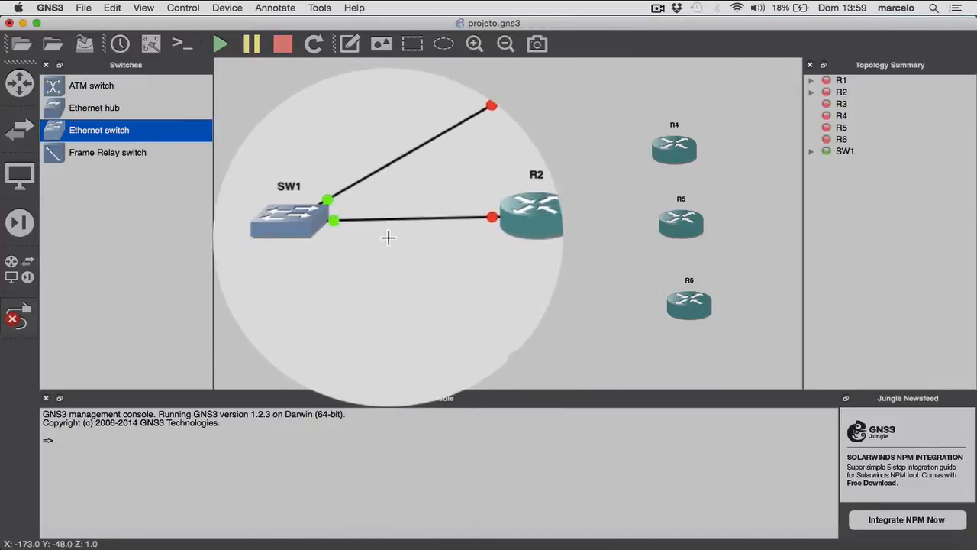
Link port 3 of switch SW1 to R3's FastEthernet0/0 interface
click(322, 229)
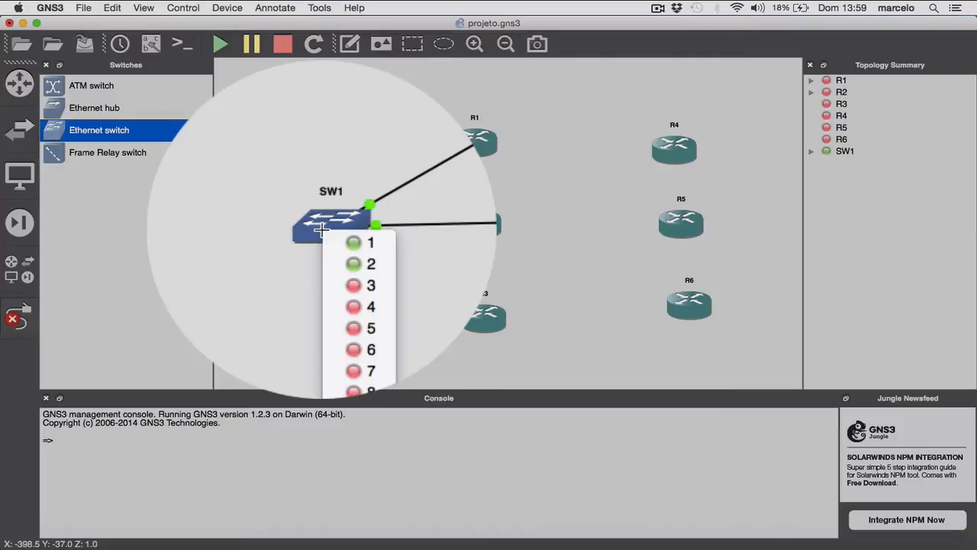
click(342, 264)
click(466, 313)
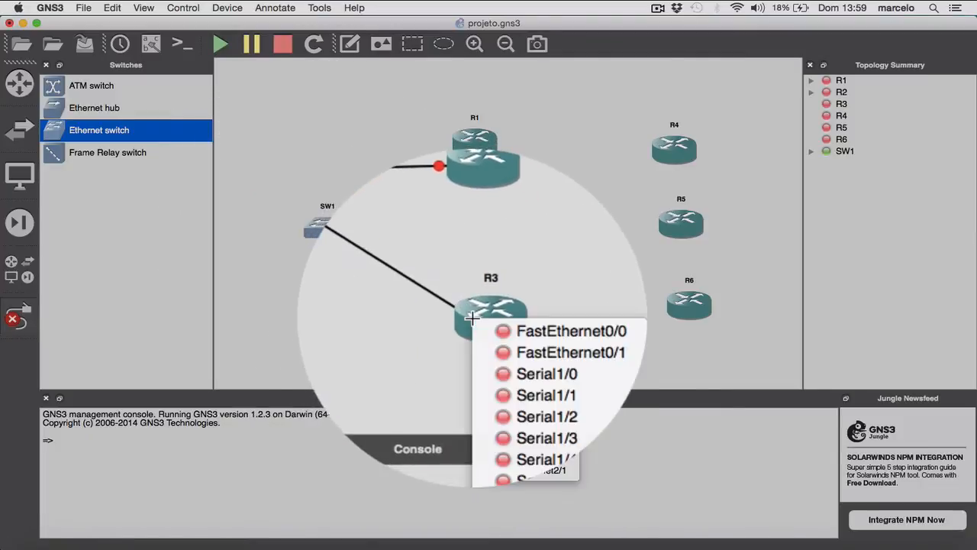
click(500, 328)
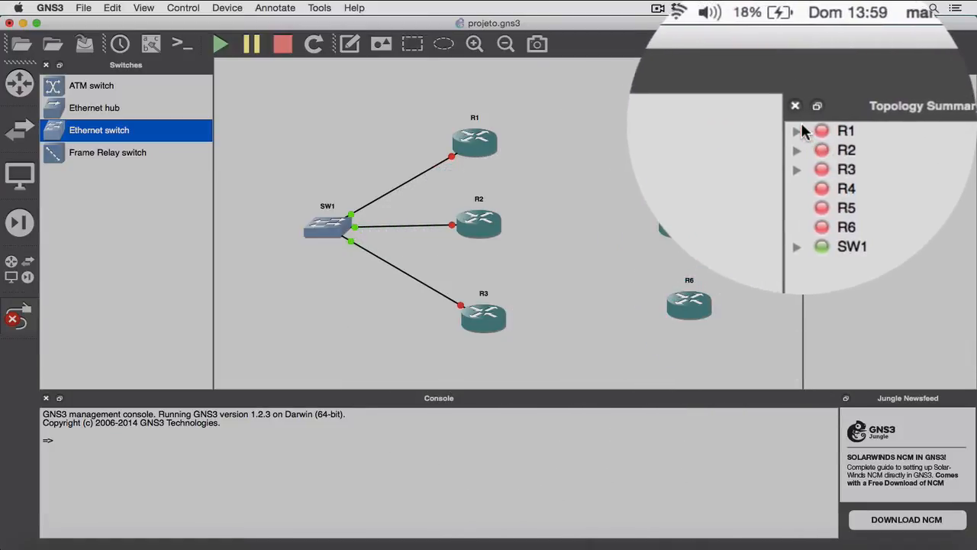
Expand R1, R2, R3 and SW1 in the topology summary to examine their port connections
click(804, 130)
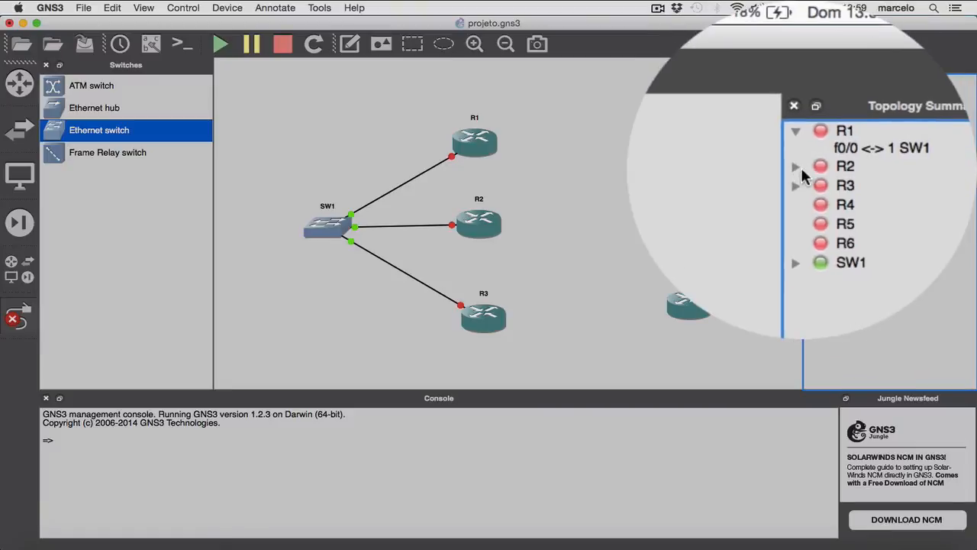
click(805, 166)
click(804, 172)
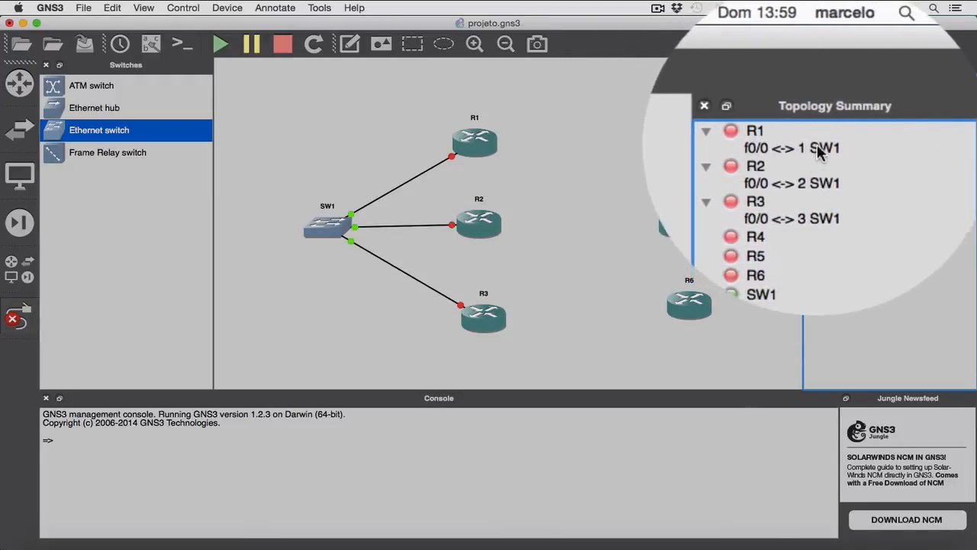
click(791, 184)
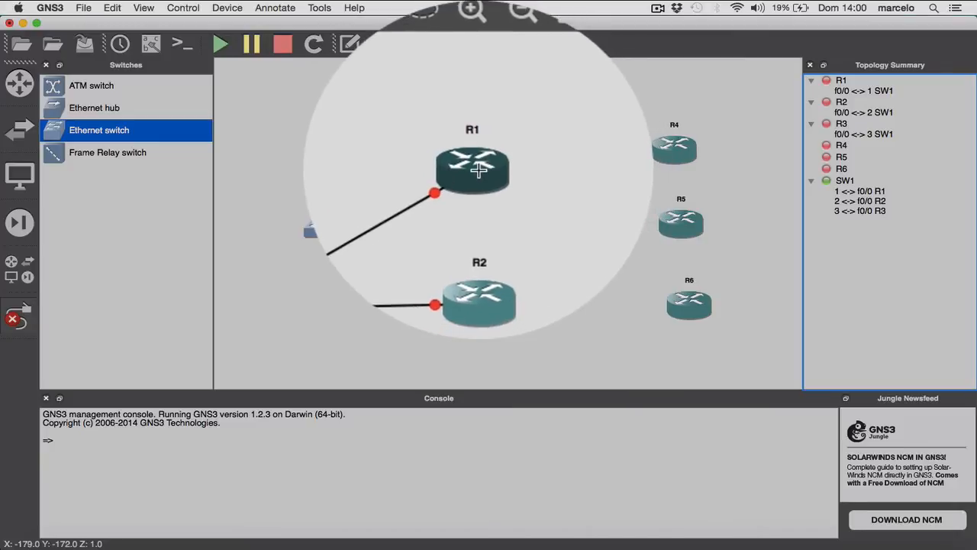
Link R1's Serial1/0 interface to R4's Serial1/0 interface
click(477, 170)
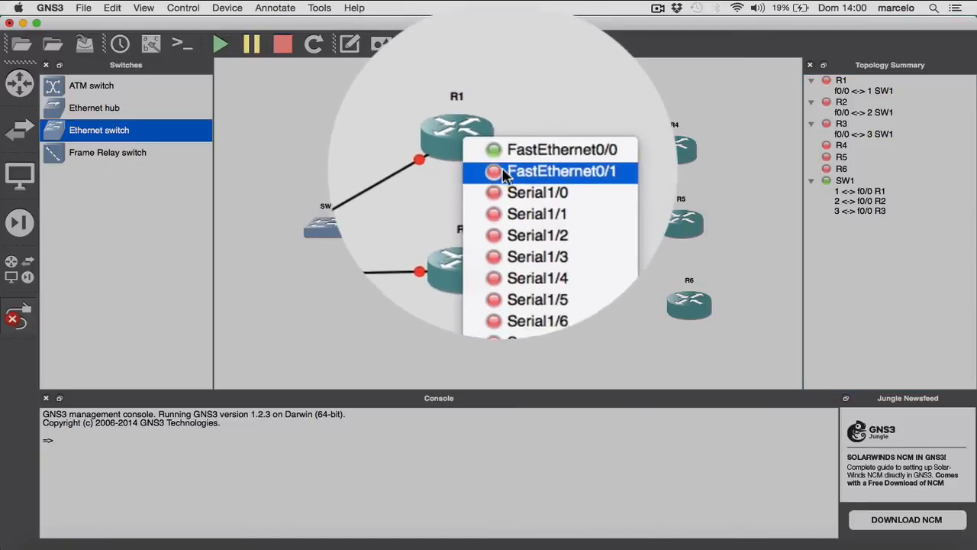
click(509, 177)
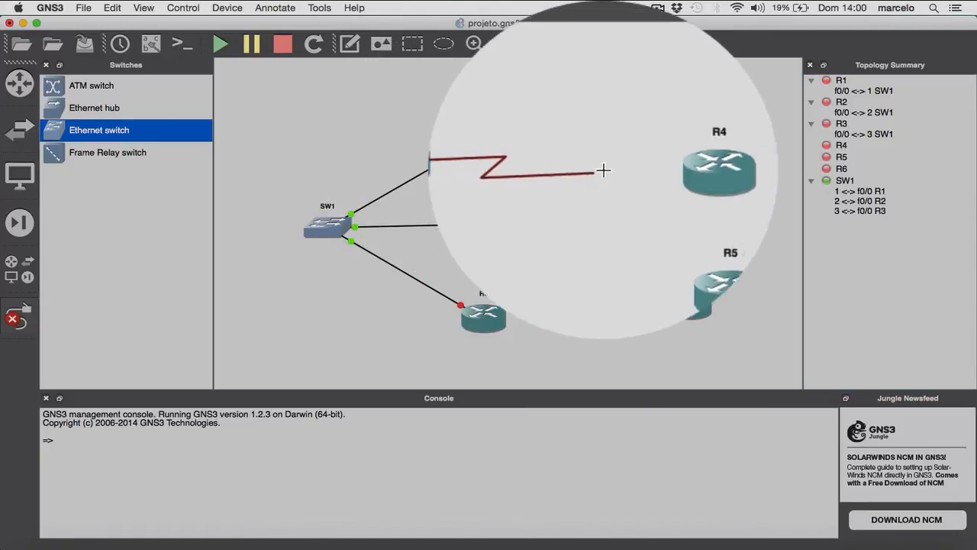
click(669, 169)
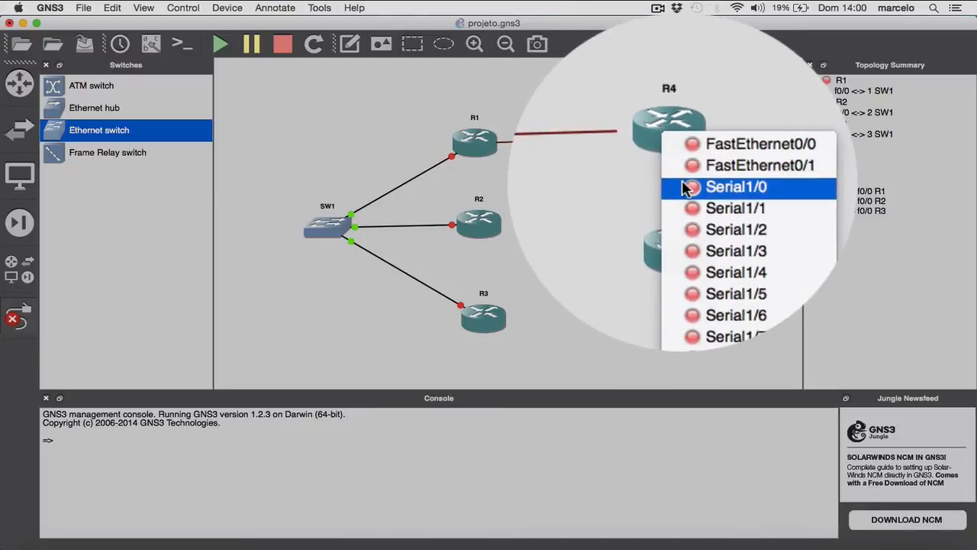
click(685, 189)
Link R2's Serial1/0 interface to R5's Serial1/0 interface
click(479, 221)
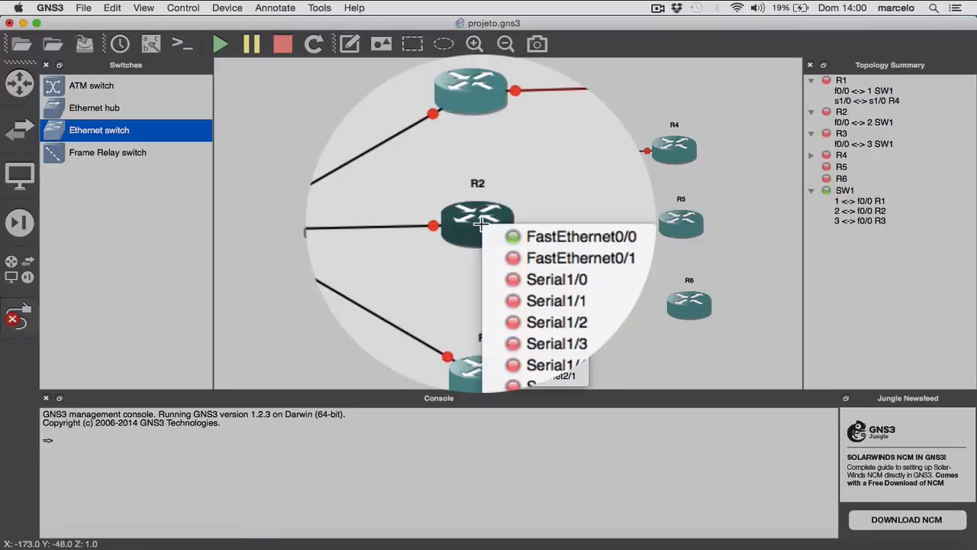
click(501, 263)
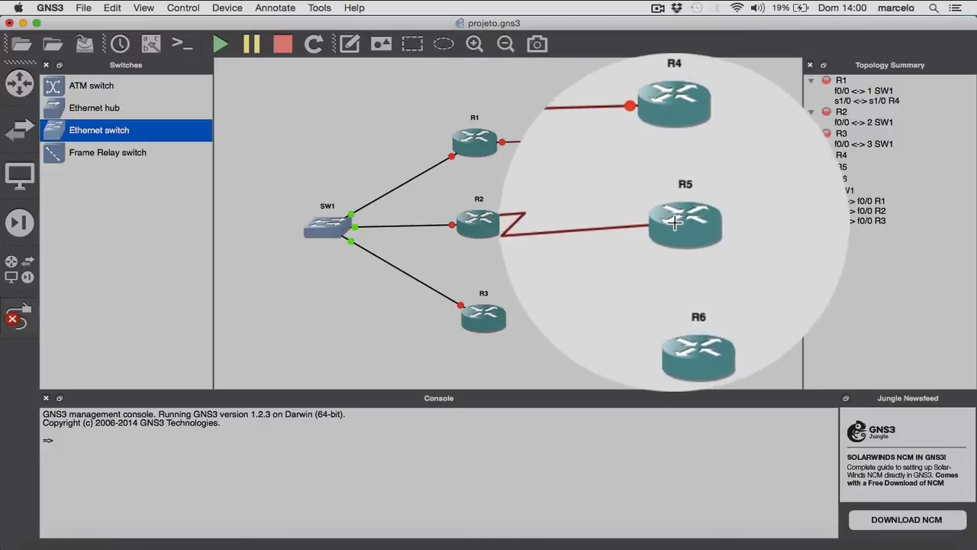
click(676, 221)
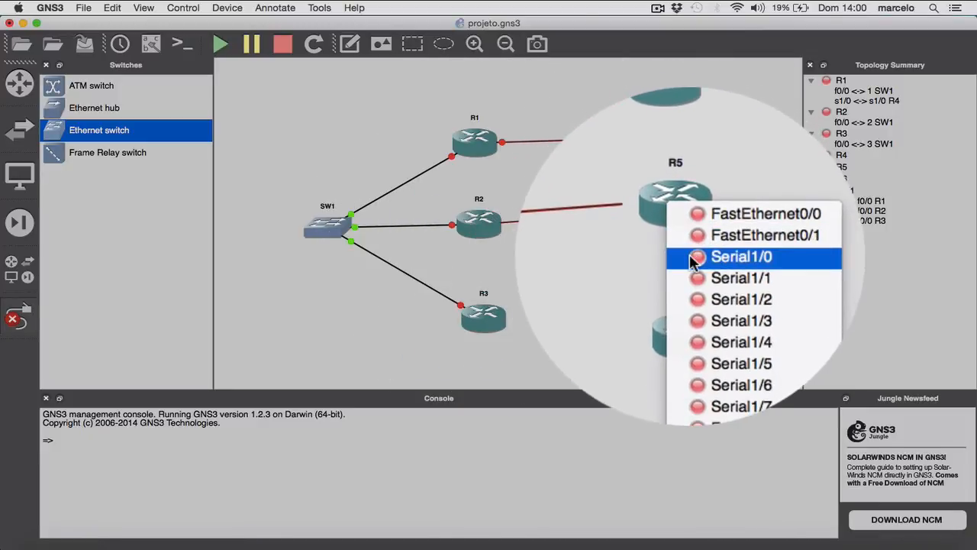
click(691, 258)
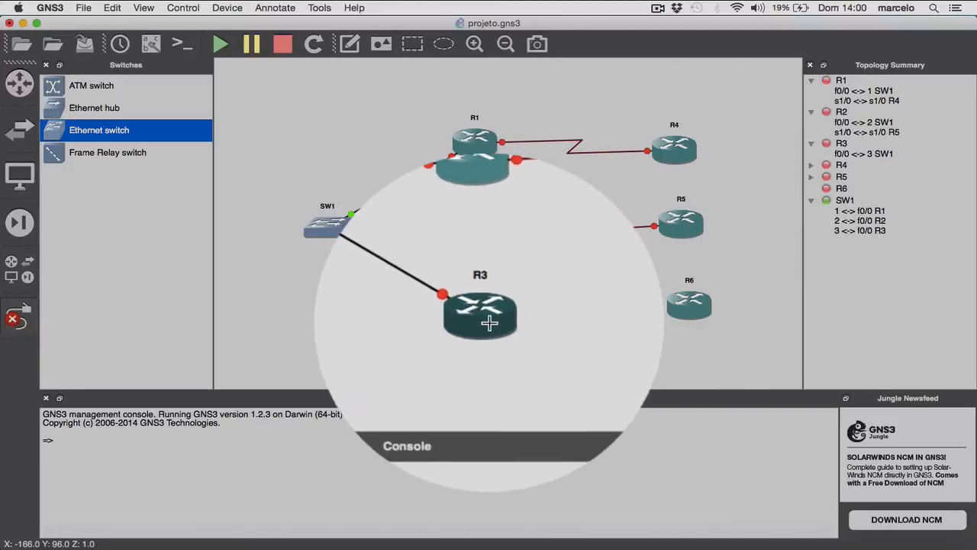
Link R3's Serial1/0 interface to R6's Serial1/0 interface
click(487, 320)
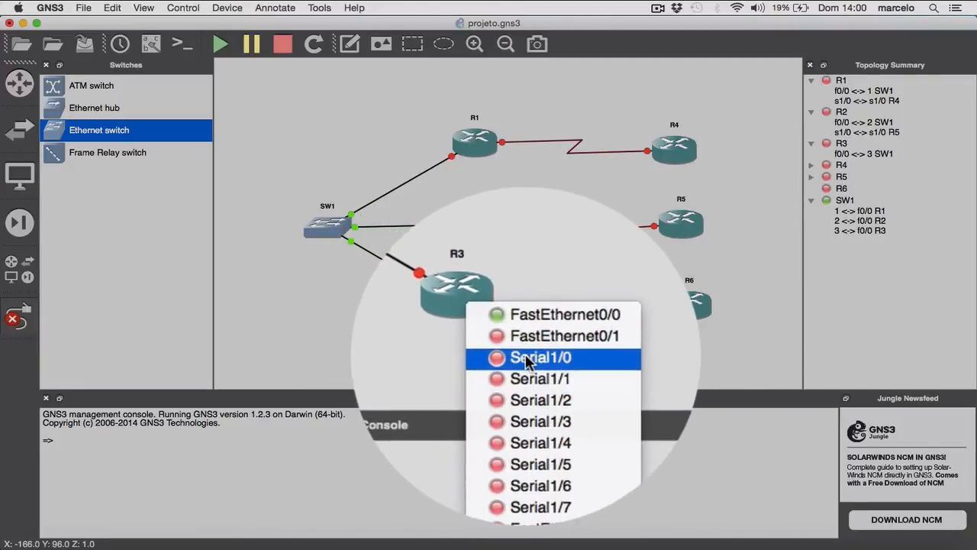
click(544, 350)
click(679, 306)
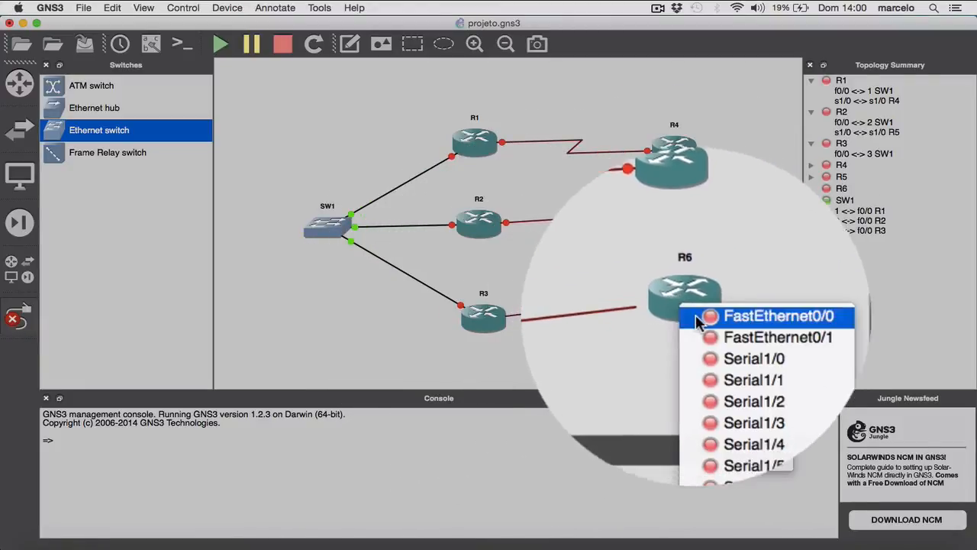
click(704, 342)
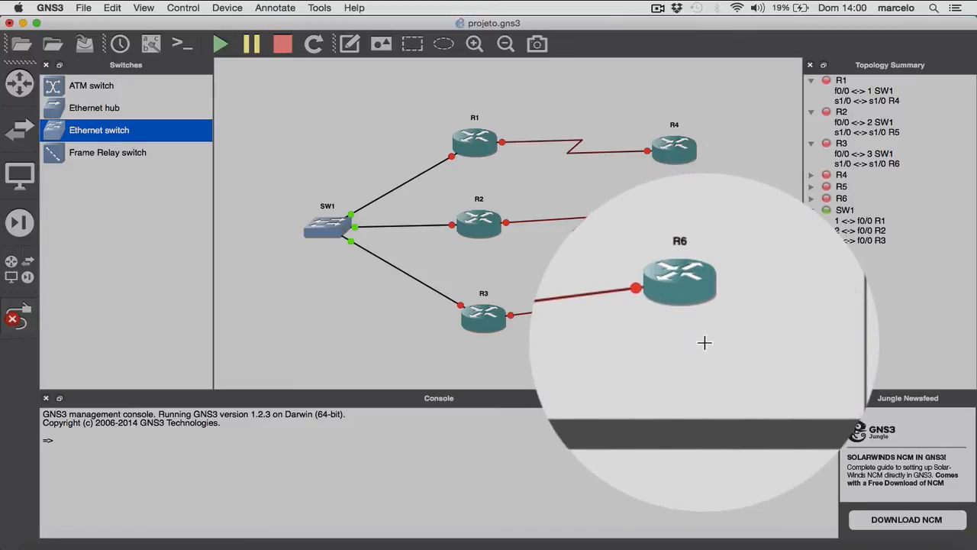
Expand R4, R5 and R6 in the topology summary to check their serial connections
click(802, 180)
click(802, 200)
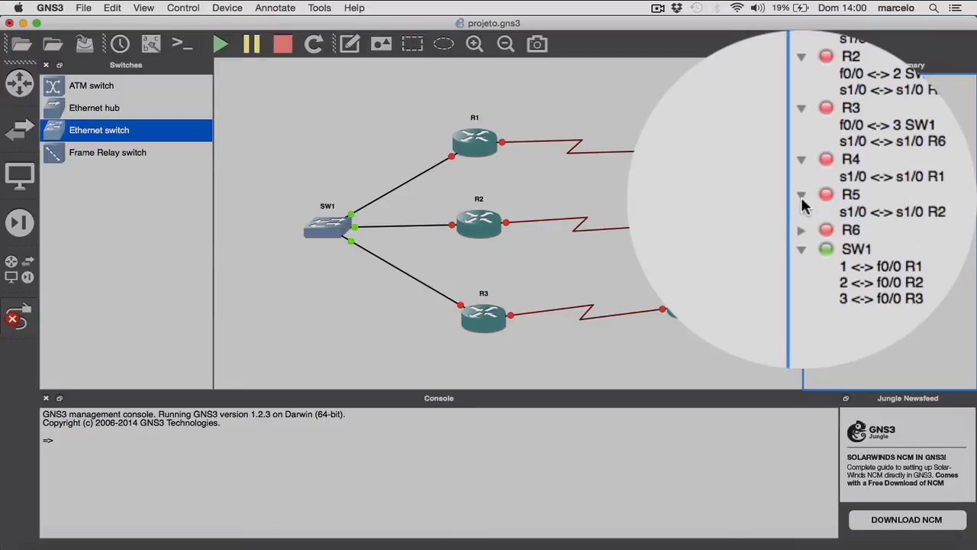
click(802, 218)
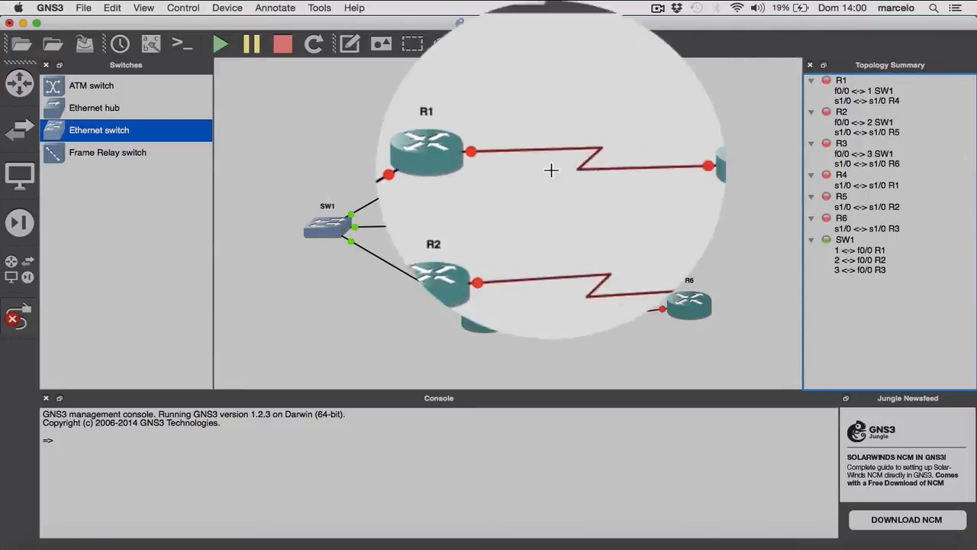
Leave the link-adding mode and look over the actions available for router R4
click(23, 322)
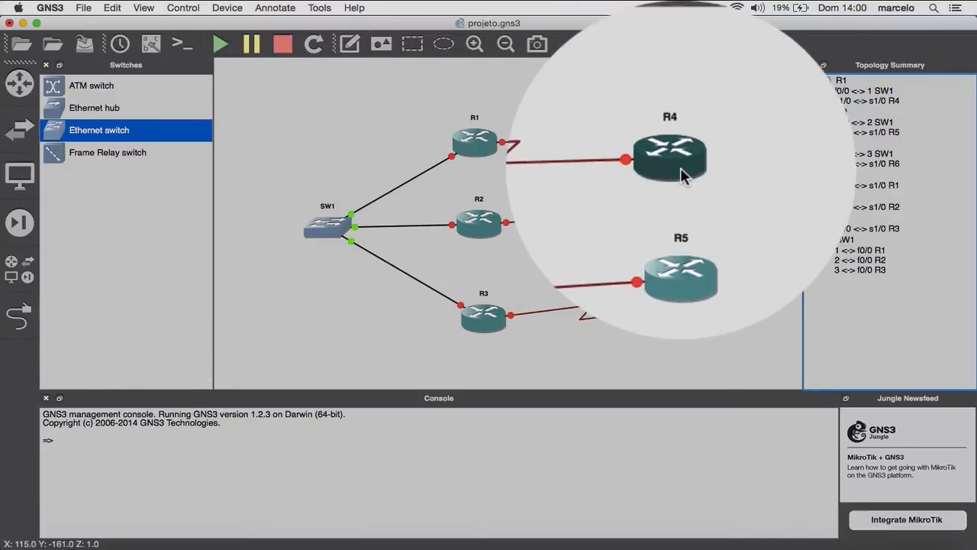
right_click(677, 176)
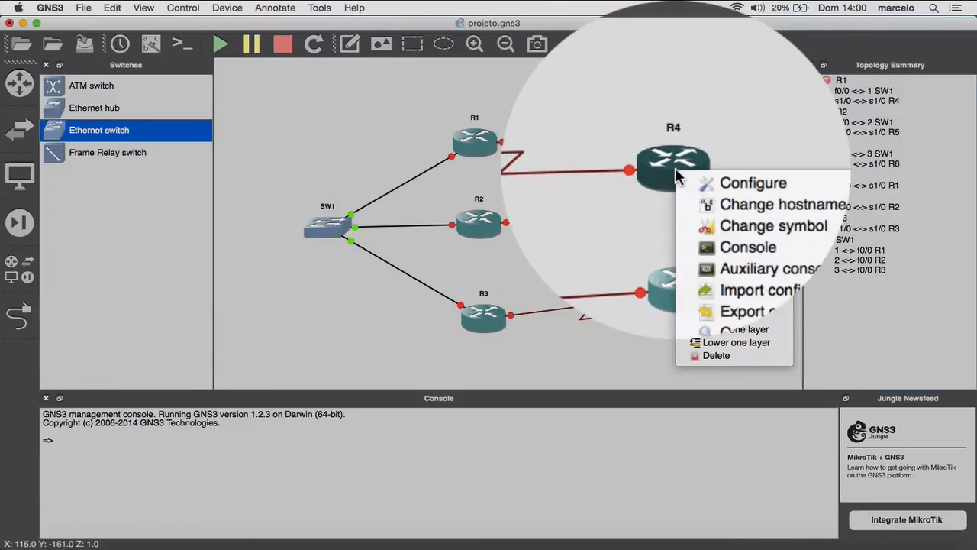
click(703, 171)
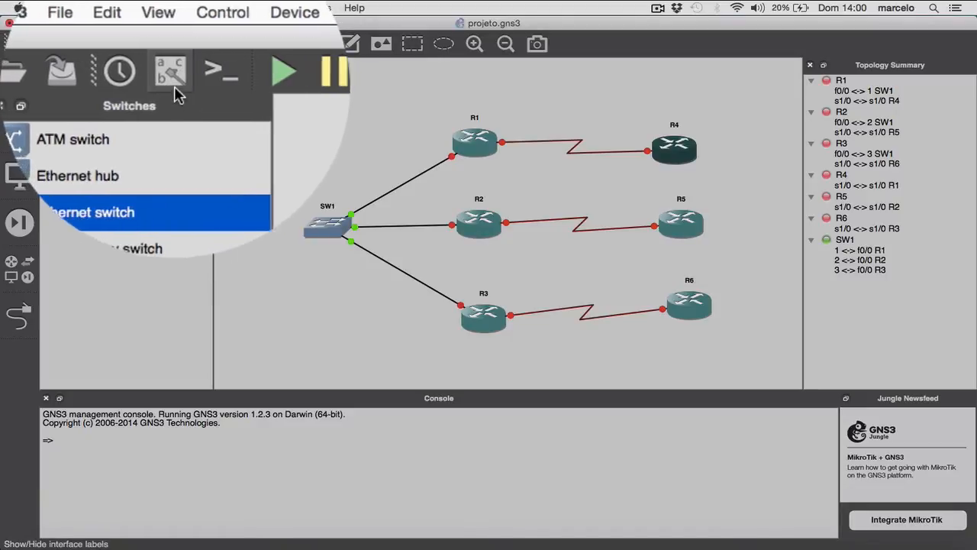
Show the interface labels on the topology for a check and hide them again
click(175, 79)
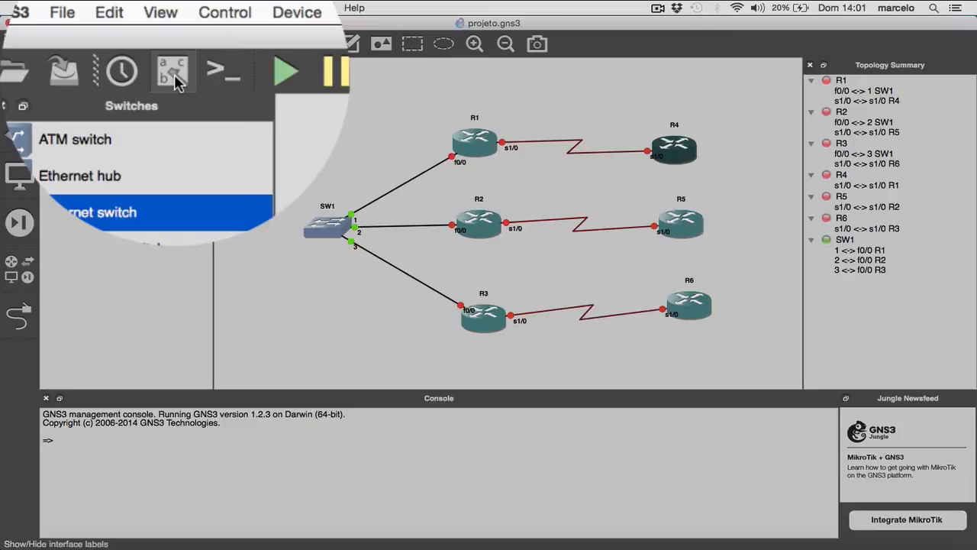
click(175, 82)
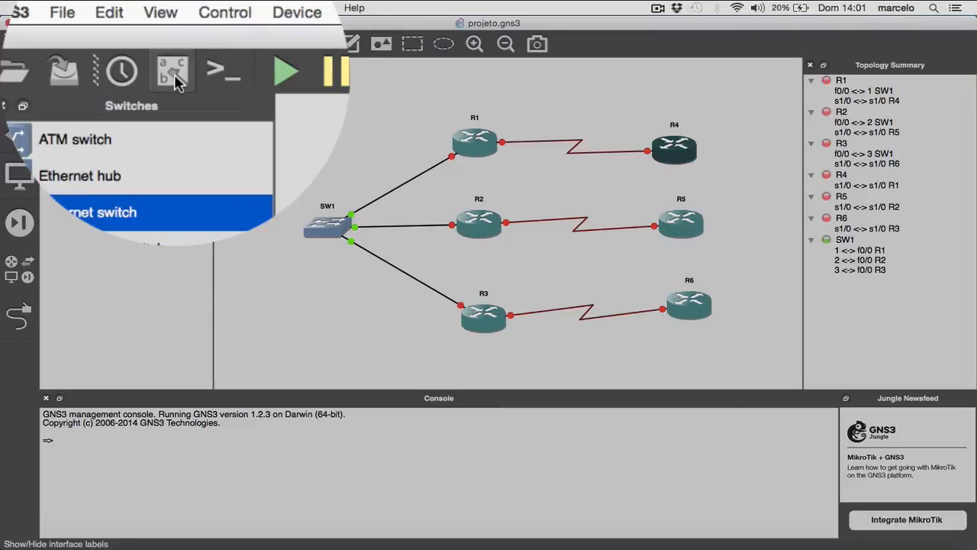
Save the project and start all devices in the topology
click(137, 13)
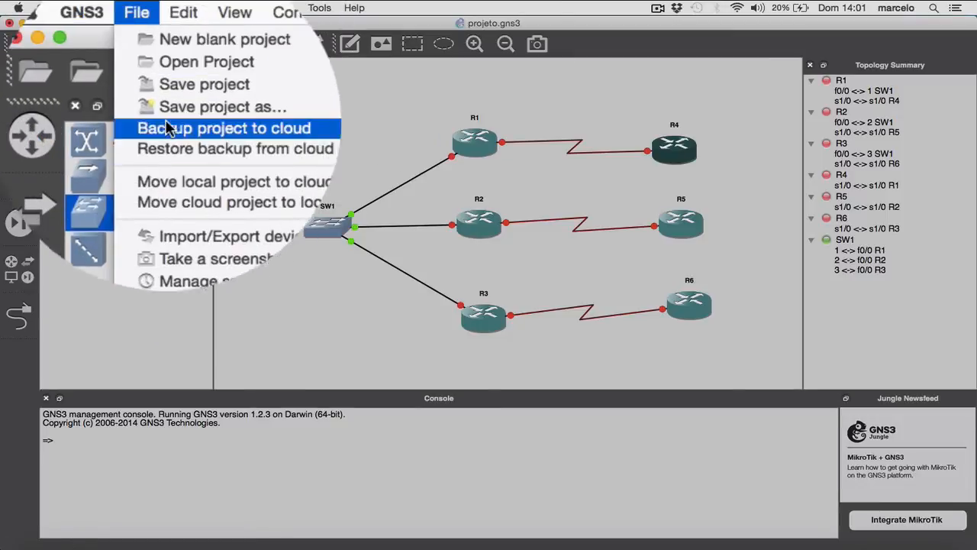
click(164, 85)
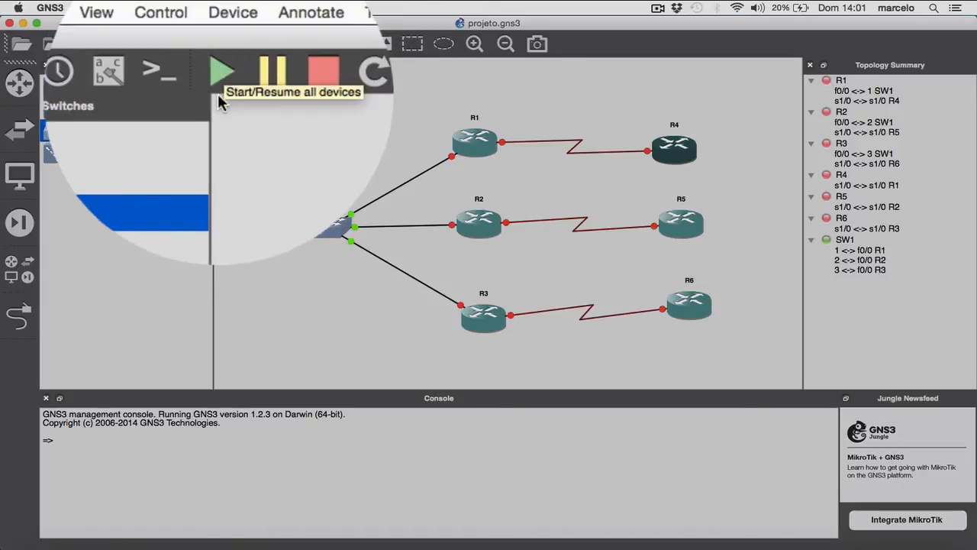
click(220, 73)
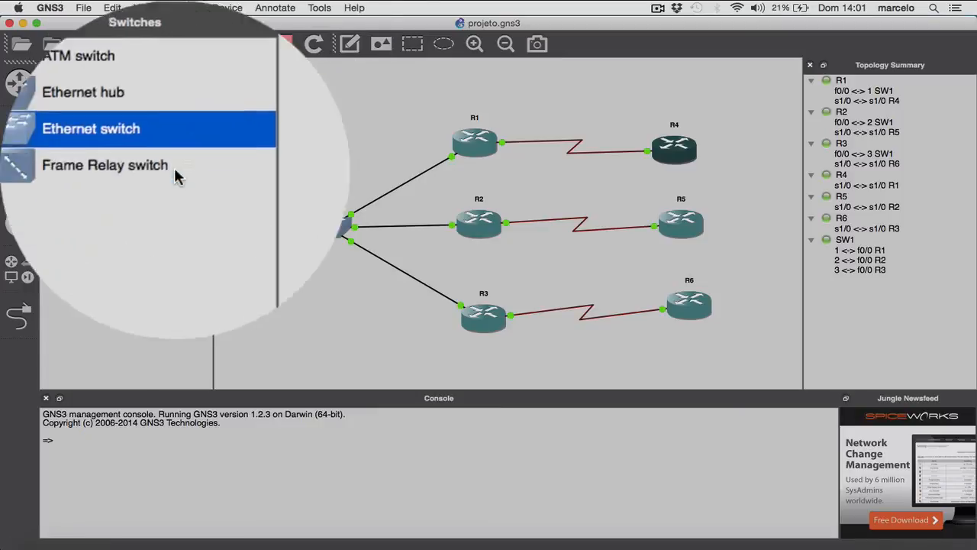
Open the console of router R1 and enlarge its terminal window to 106×27
mouse_move(325, 232)
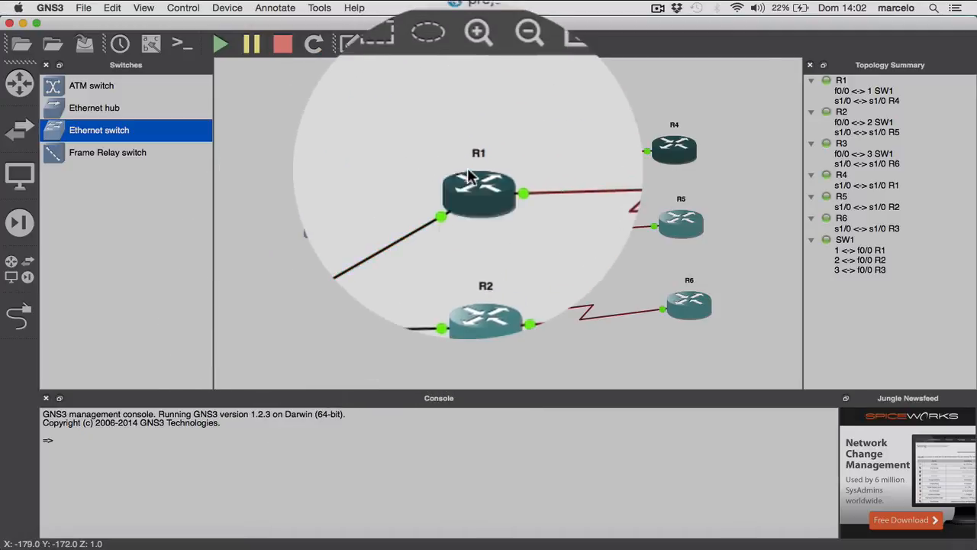
right_click(475, 176)
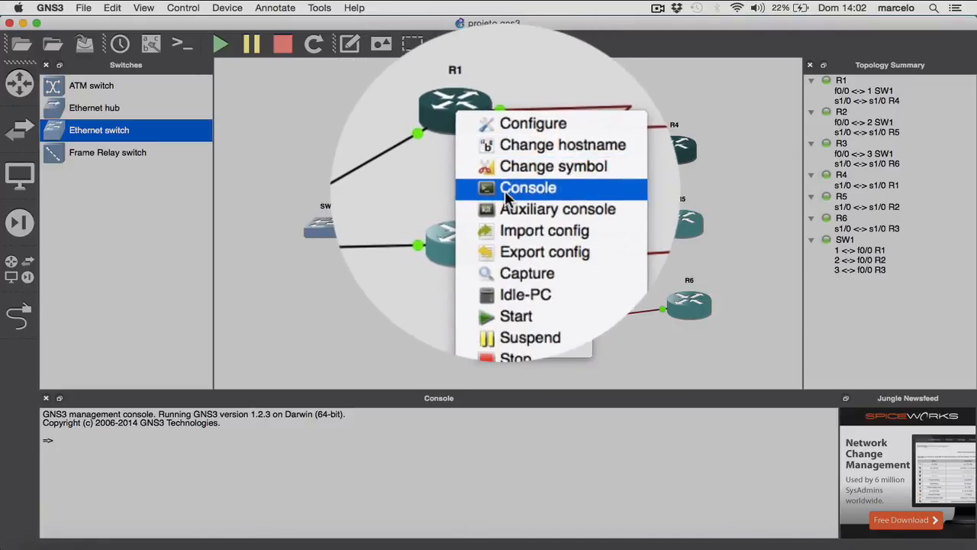
click(505, 190)
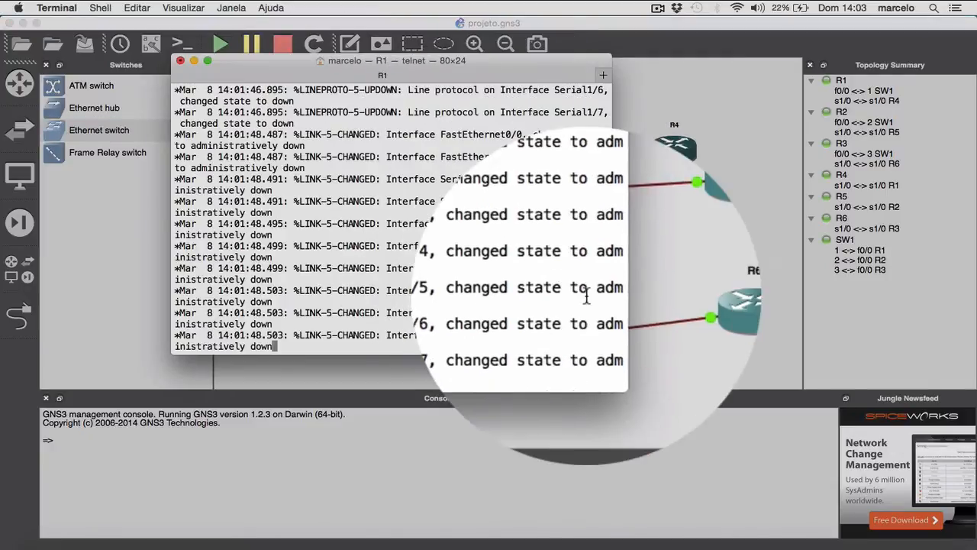
drag(607, 351, 752, 386)
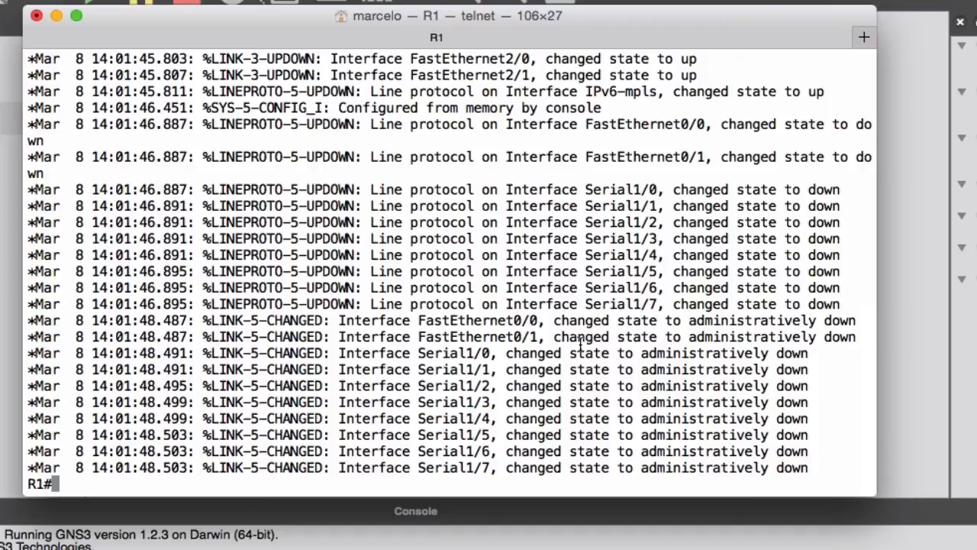
Enter several blank lines at R1's console prompt and run the enable command
key(Return)
key(Return)
key(Return)
key(Return)
key(Return)
key(Return)
key(Return)
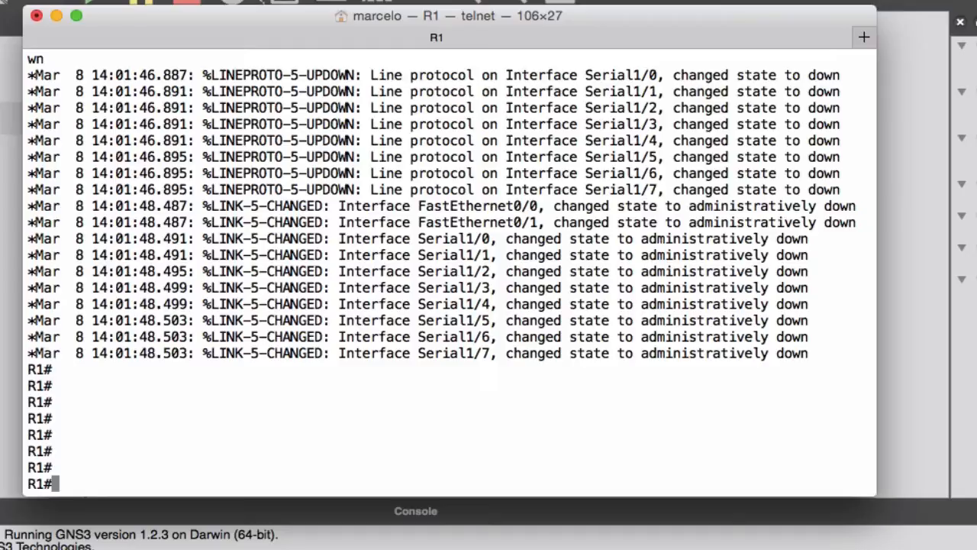
text(enable)
key(Return)
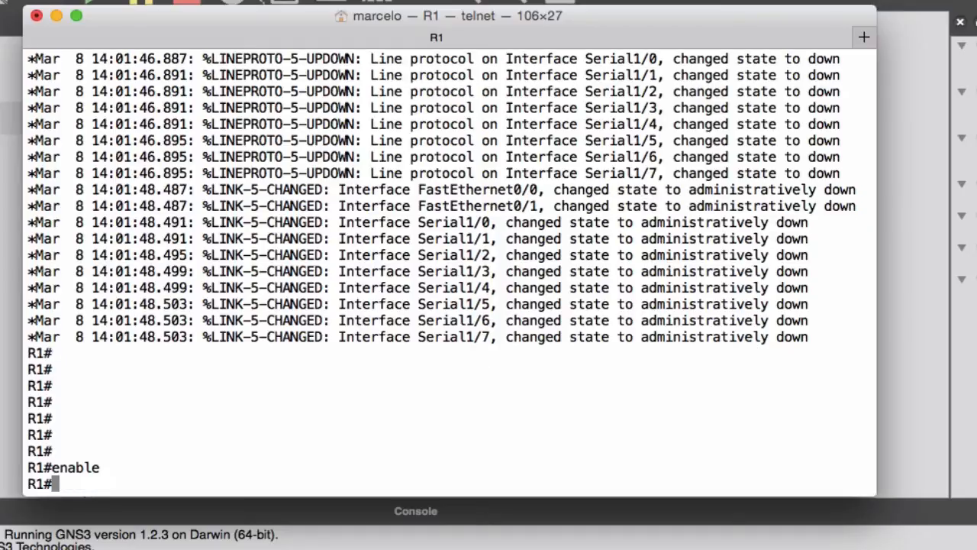
Take R1 to user mode with disable and back to privileged mode with enable, and return to the GNS3 topology window
text(disable)
key(Return)
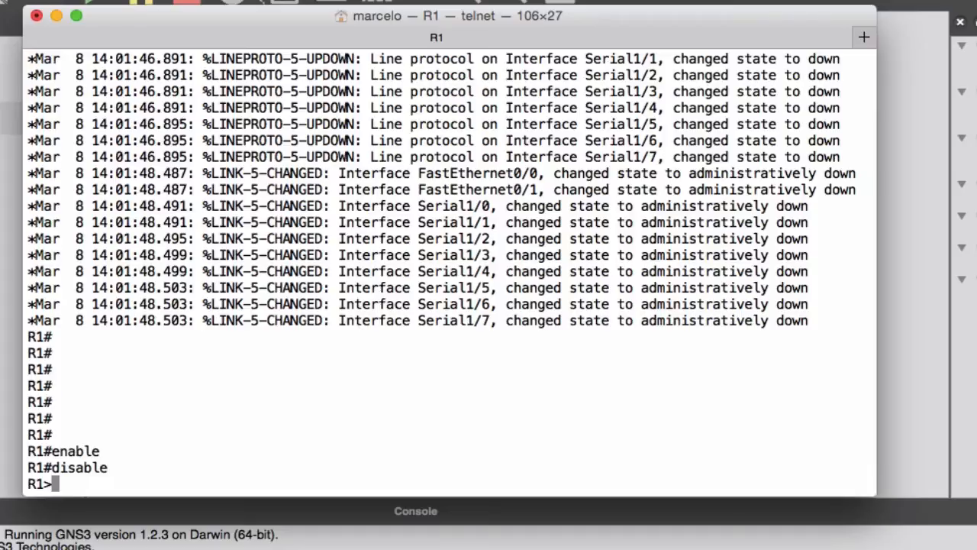
text(enable)
key(Return)
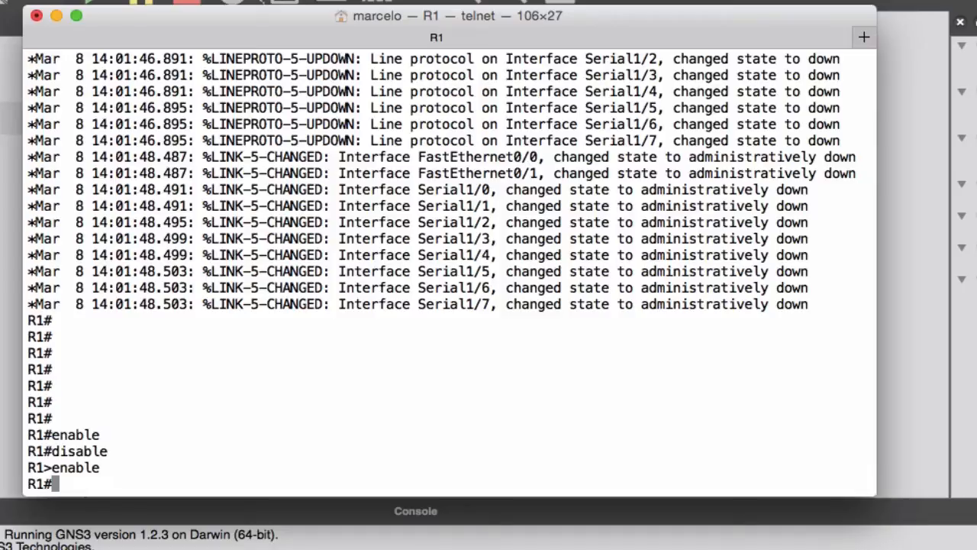
click(8, 372)
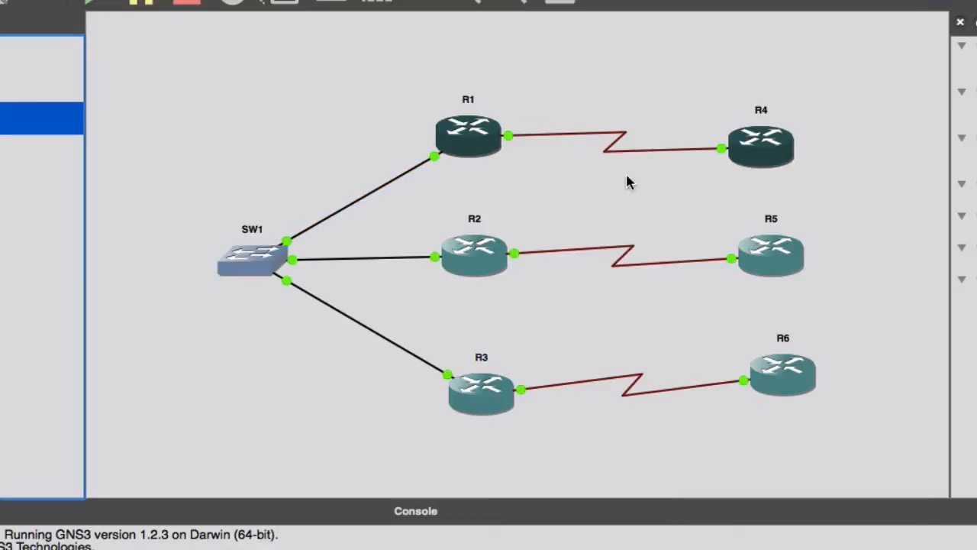
Open R1's console again and enter global configuration mode with config, accepting terminal as the source
mouse_move(749, 170)
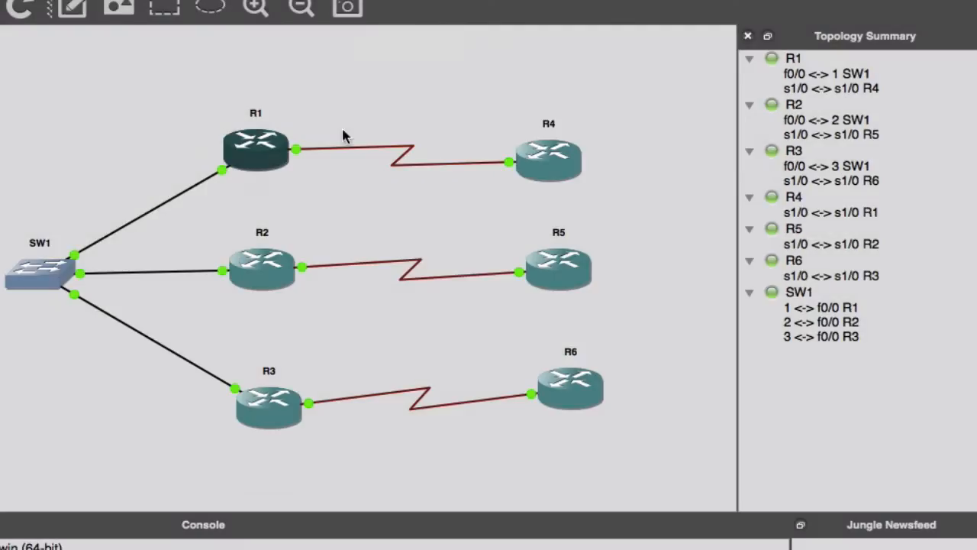
double_click(271, 177)
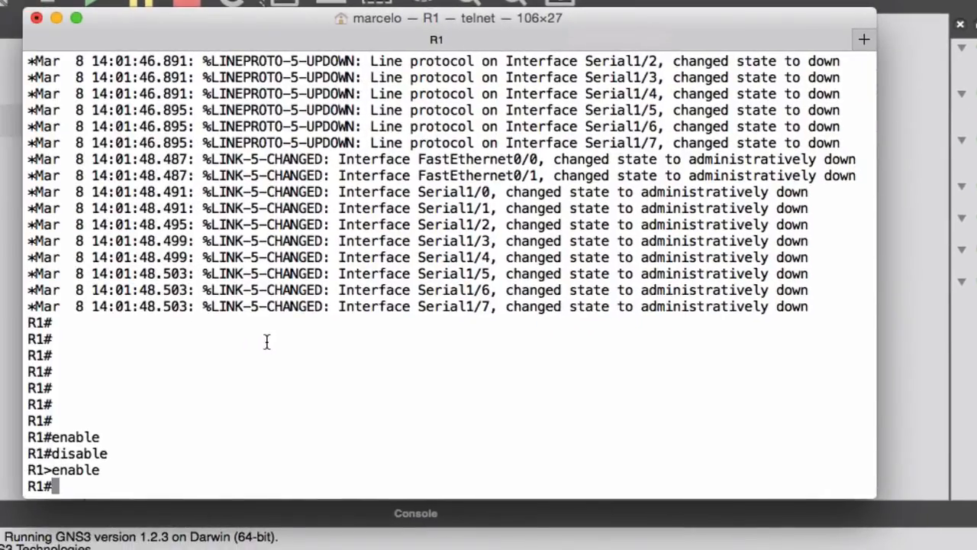
text(config)
key(Return)
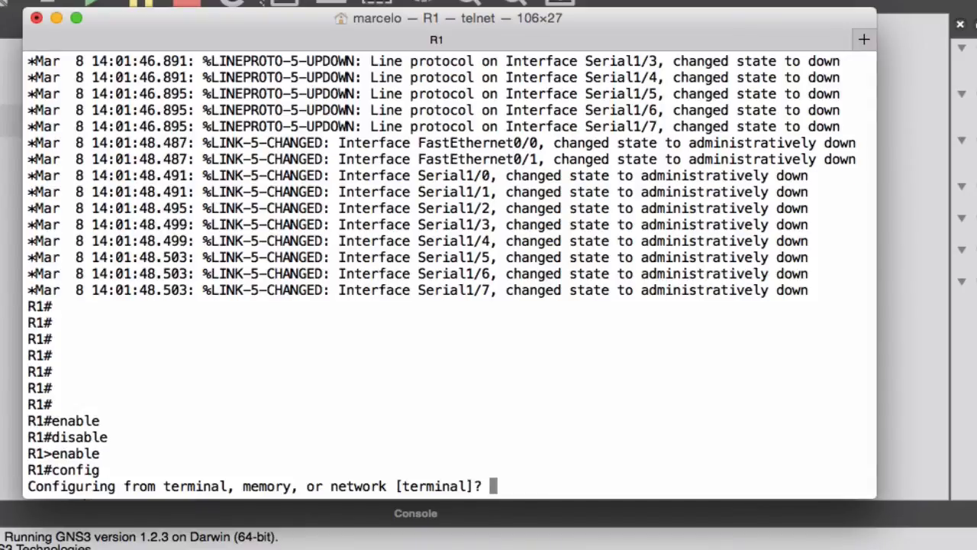
key(Return)
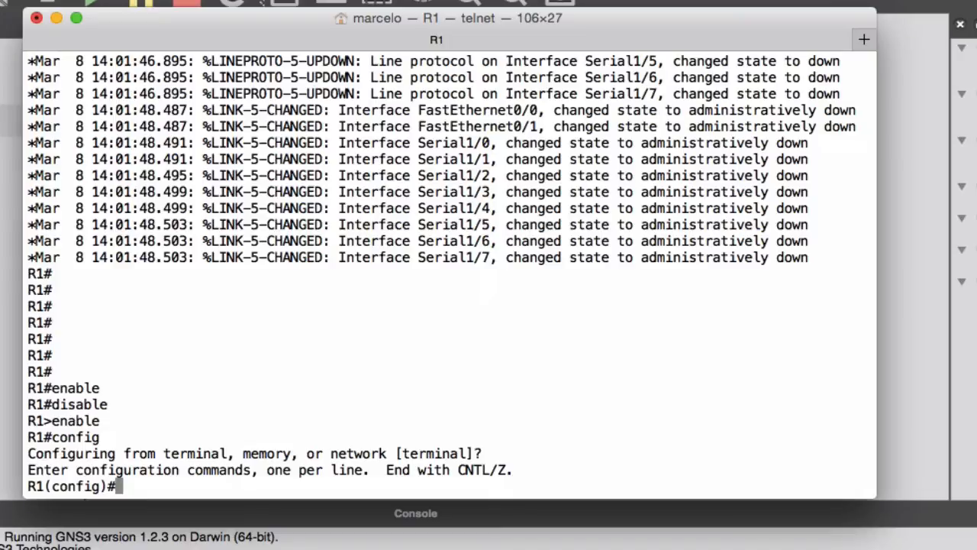
Assign IP address 200.132.1.1 with mask 255.255.255.192 to R1's interface f0/0
text(interface )
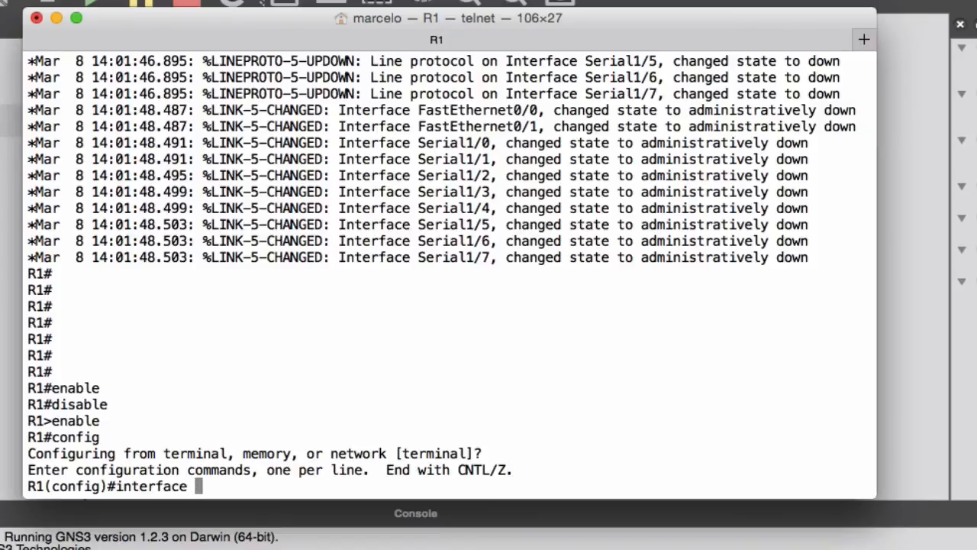
text(f0/0)
key(Return)
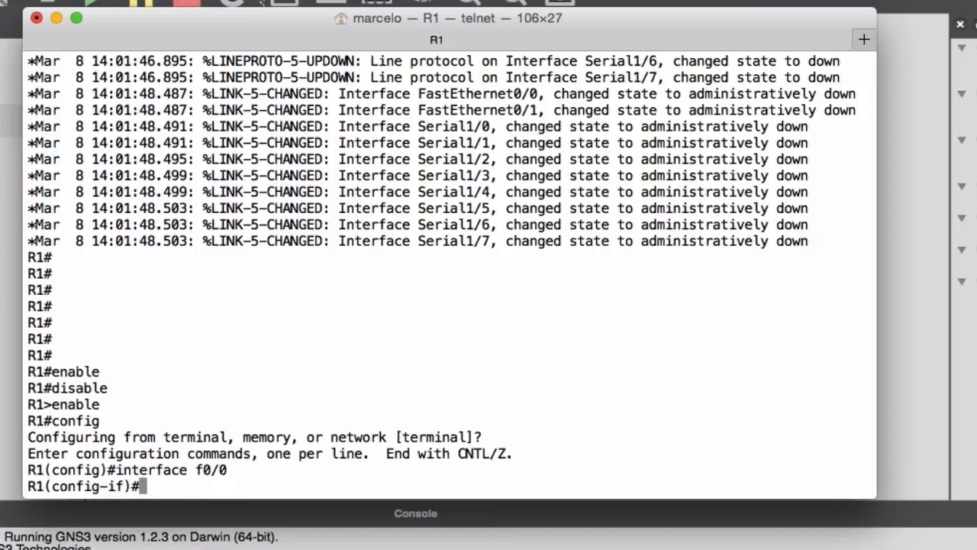
text(ip address)
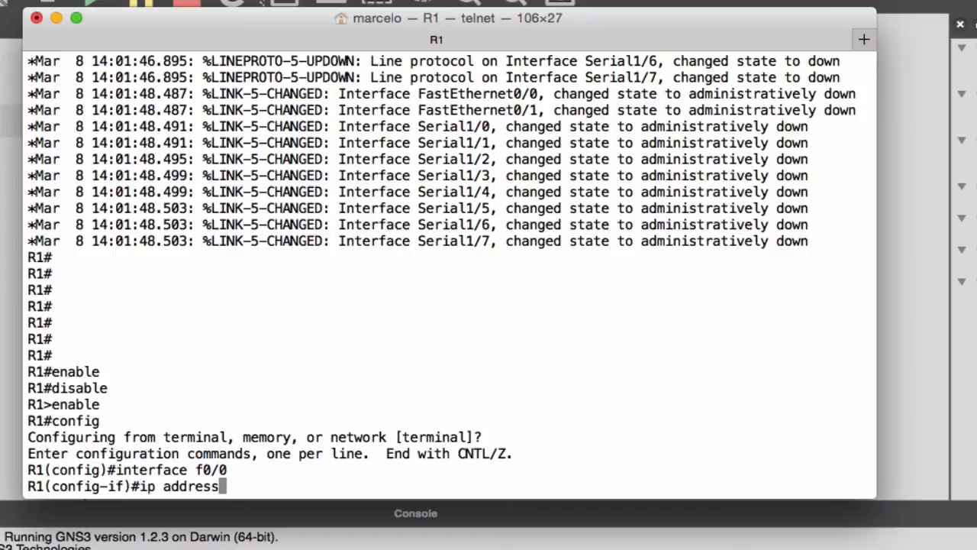
text( 200.132.1.)
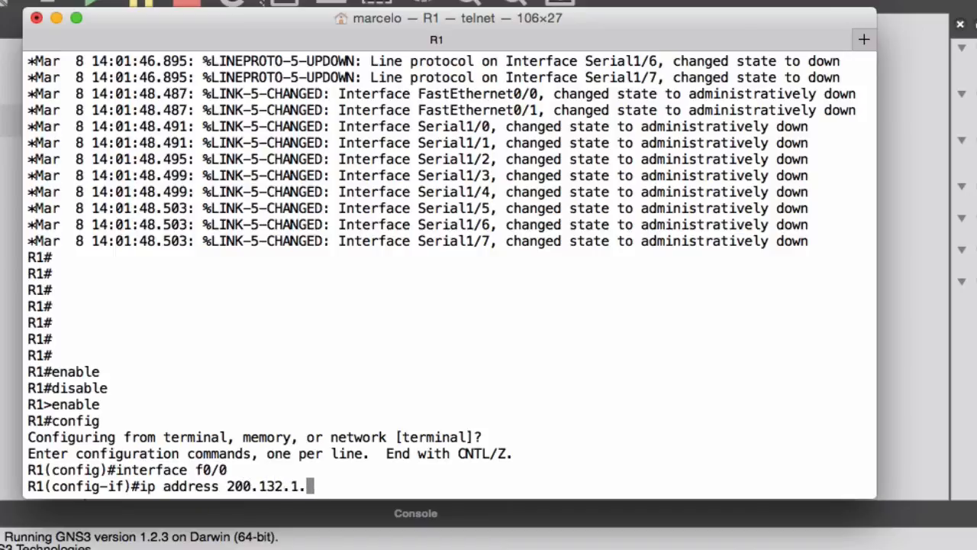
text(1 255.255.255)
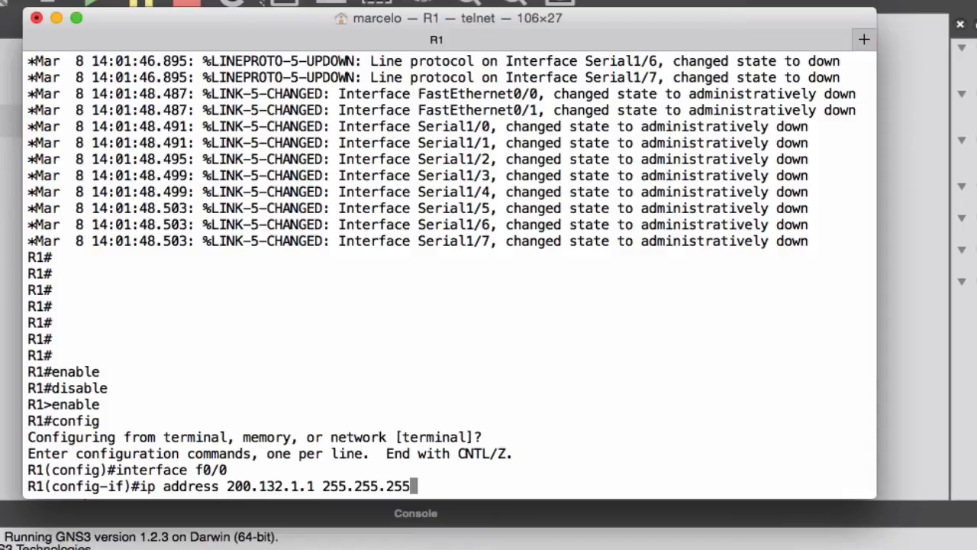
text(.)
text(192)
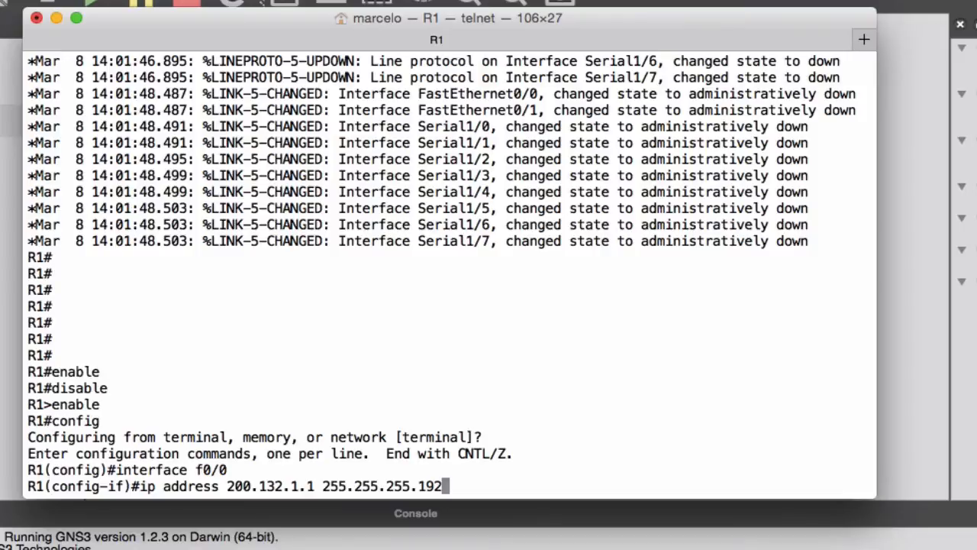
key(Return)
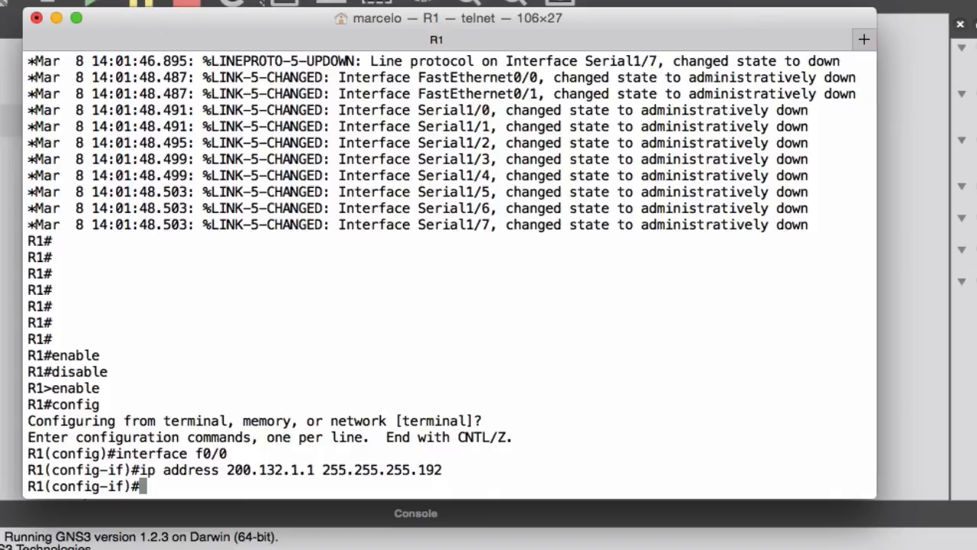
Enable R1's interface f0/0 with the no shutdown command
text(no shut)
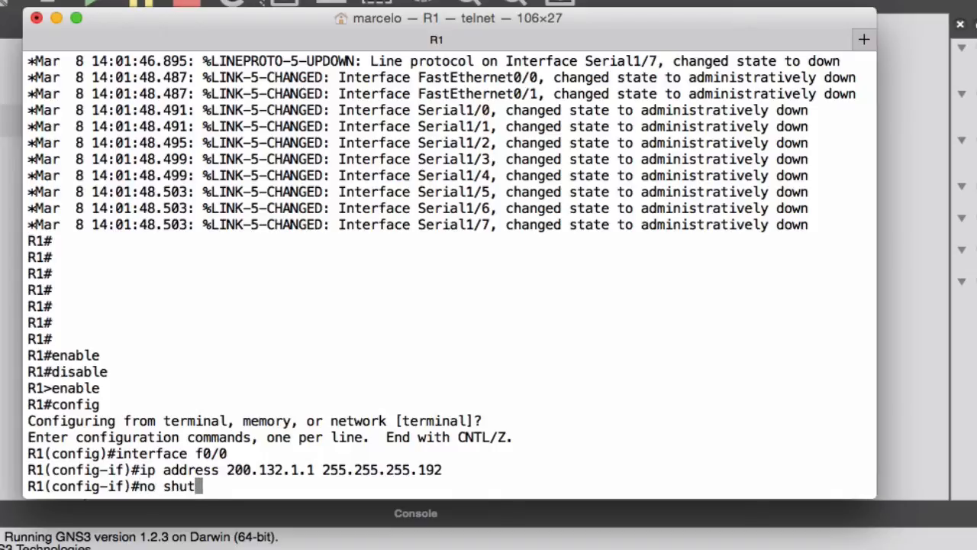
text(down)
key(Return)
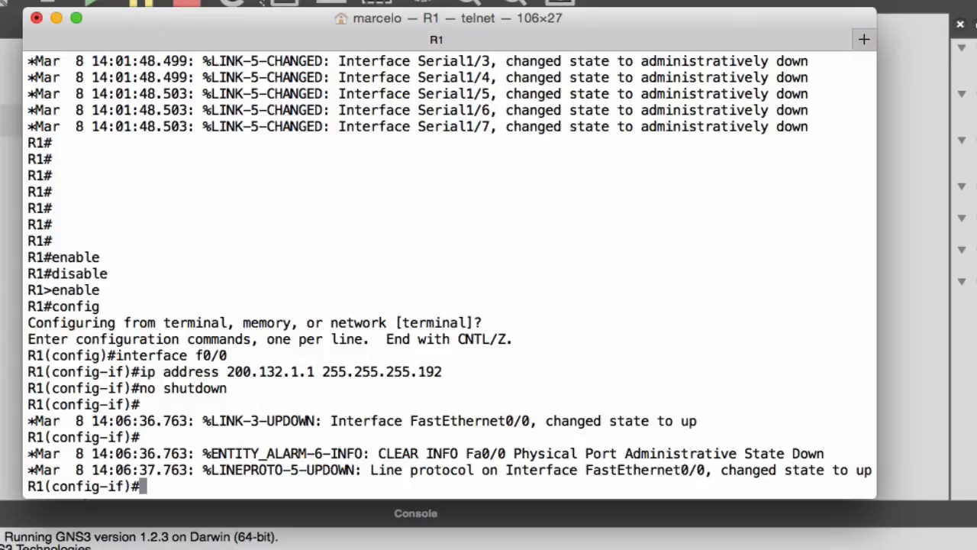
Switch to R1's interface s1/0 and assign it IP address 200.132.1.65 with mask 255.255.255.192
text(inter )
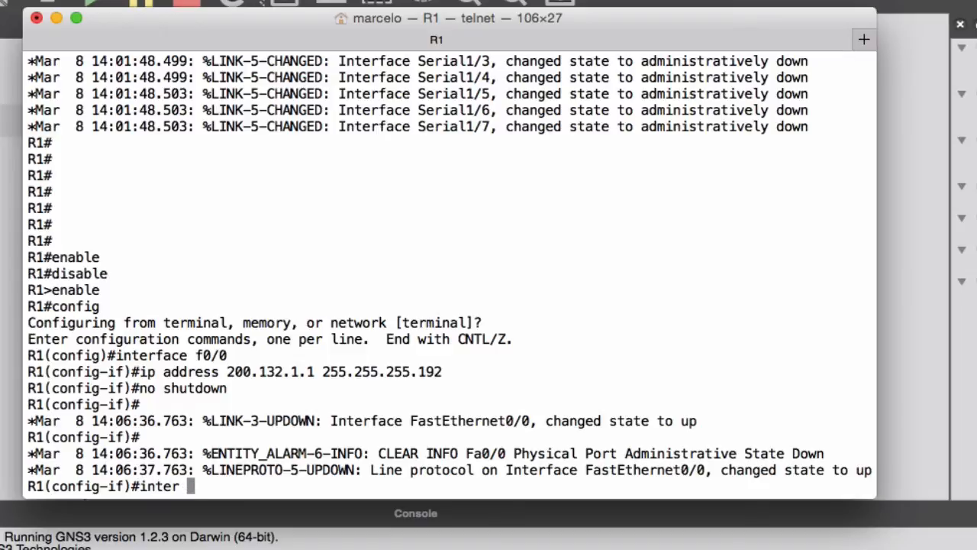
text(s)
key(BackSpace)
key(BackSpace)
text(face s1/0)
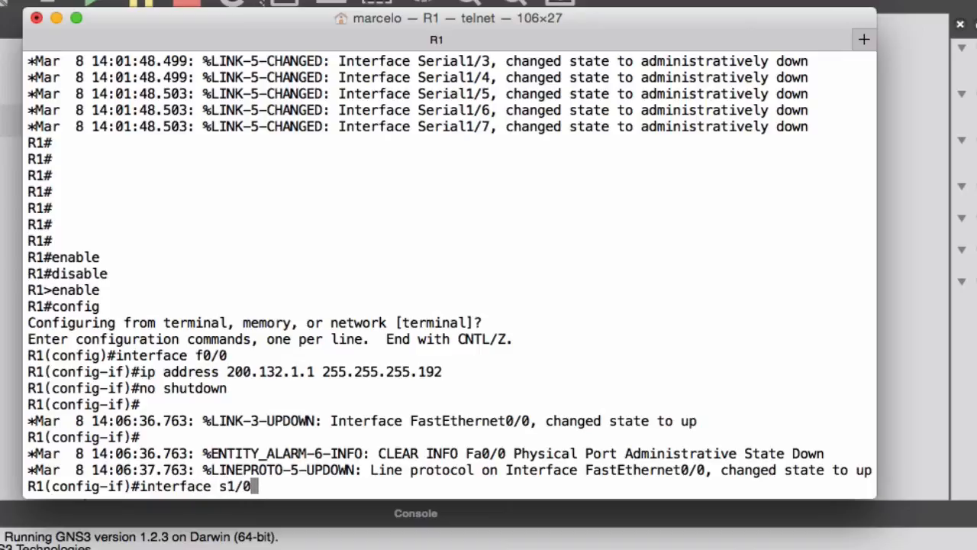
key(Return)
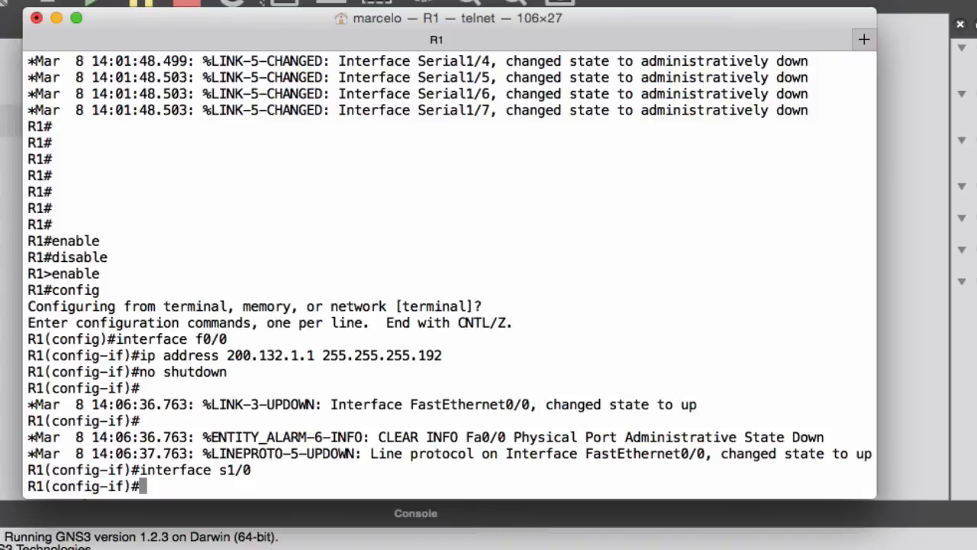
text(ip address)
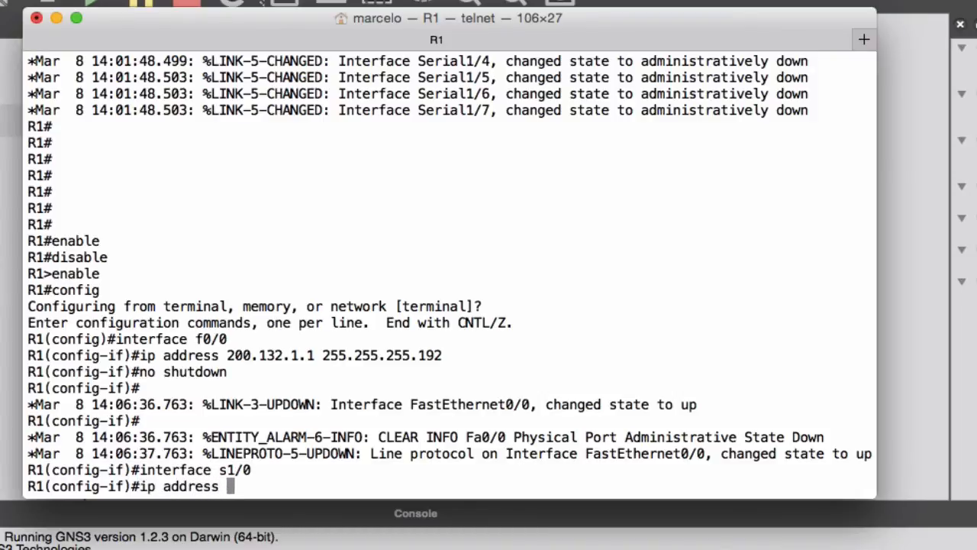
text( 200.132)
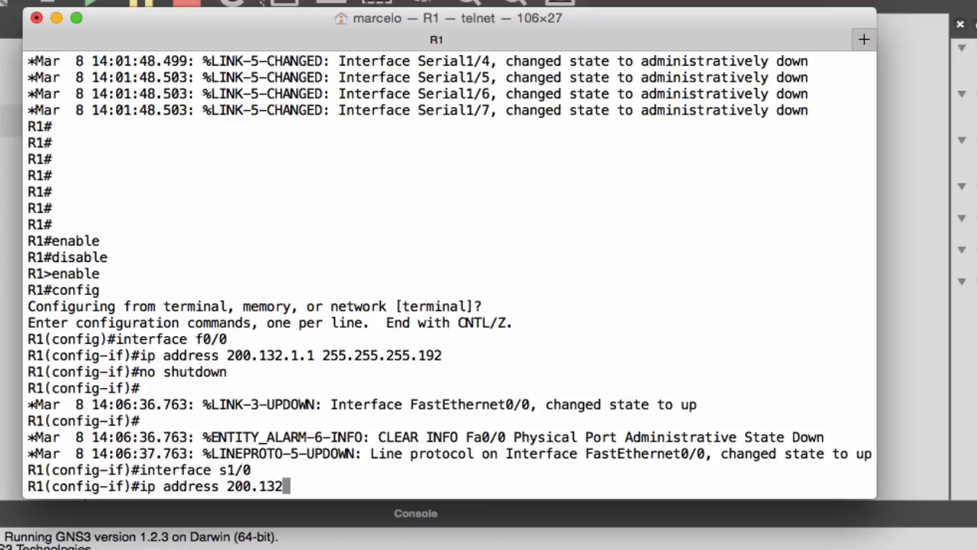
text(.1.65)
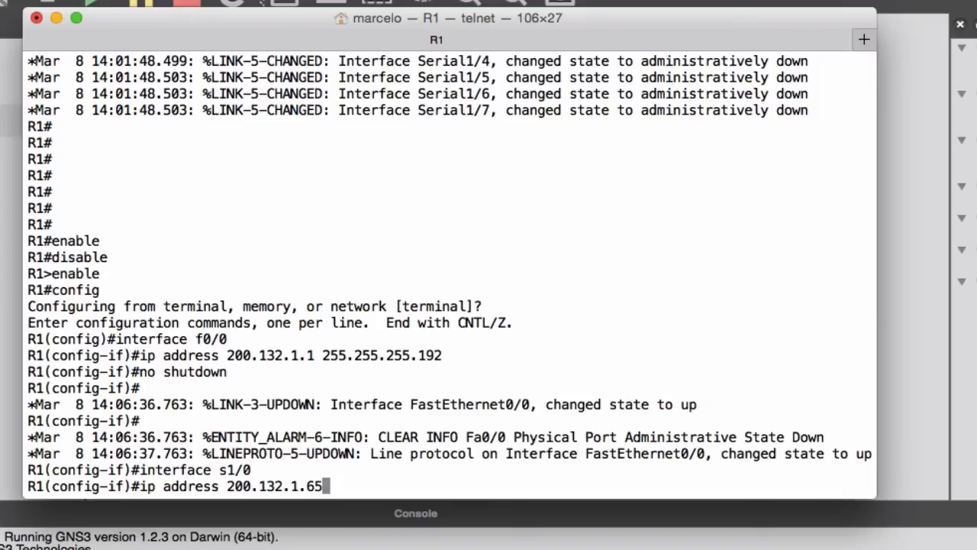
text( 255.25)
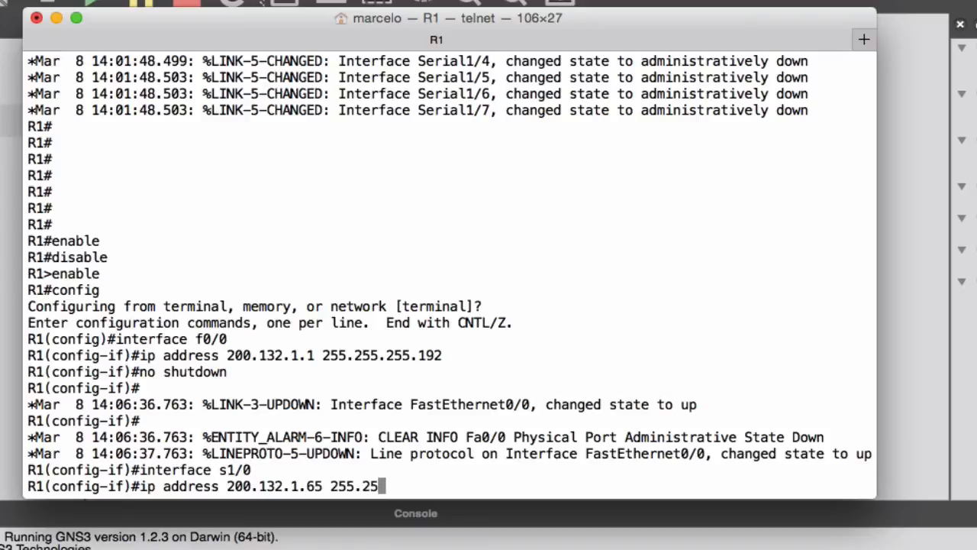
text(5.255.19)
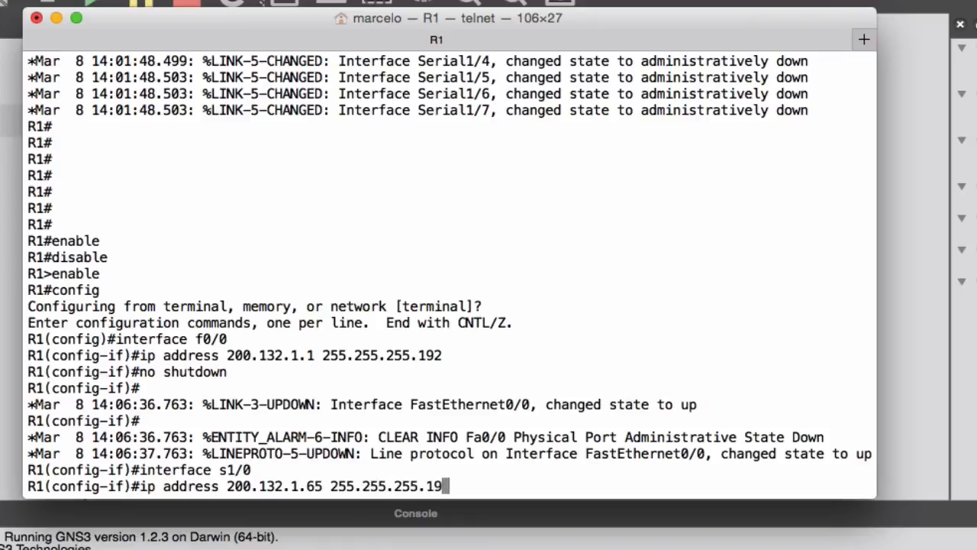
text(2)
key(Return)
Enable R1's interface s1/0 with the no shutdown command
text(no )
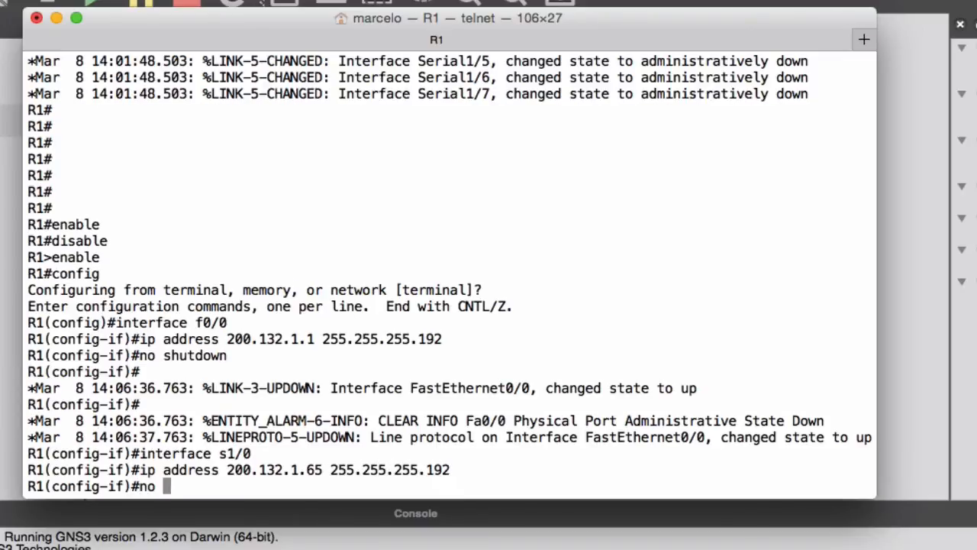
text(shutdown)
key(Return)
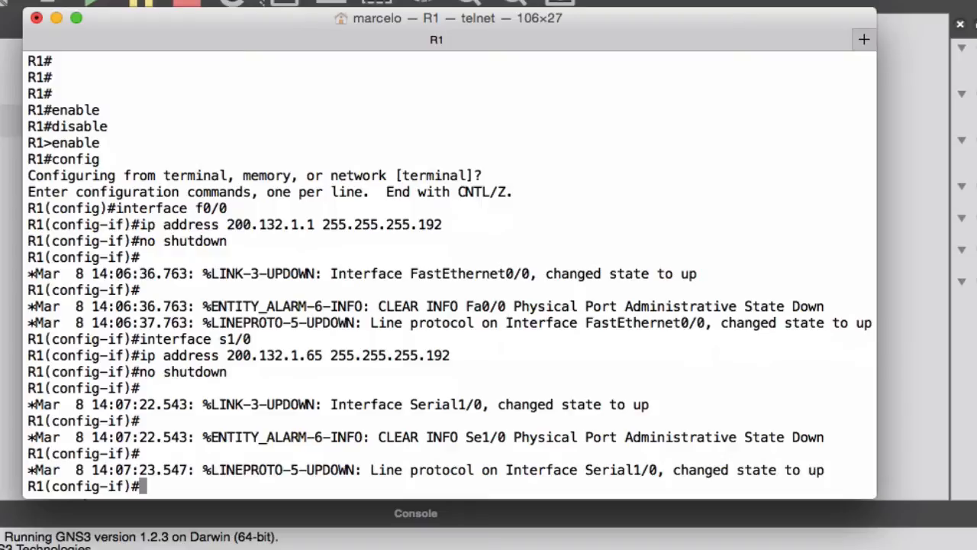
Leave R1's configuration mode and save its running configuration with write mem
key(ctrl+z)
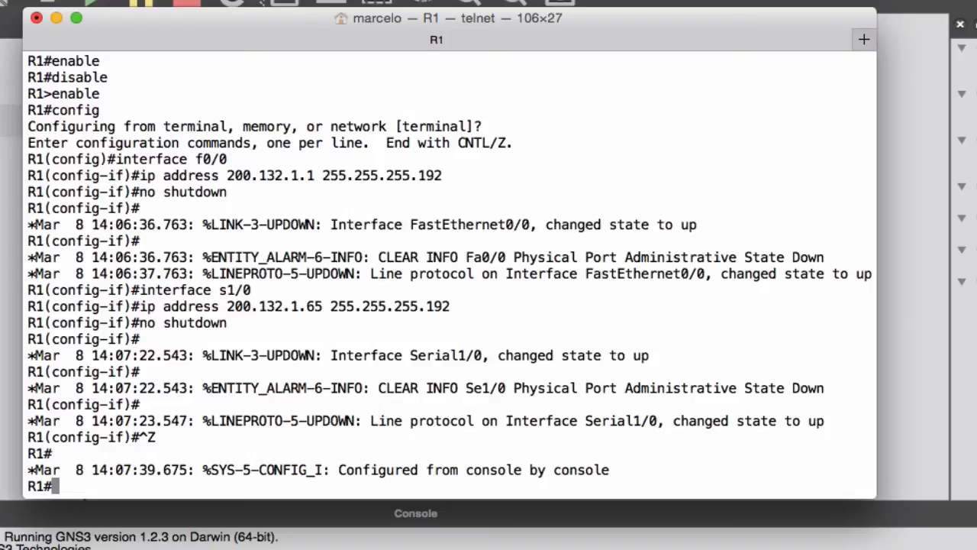
text(write )
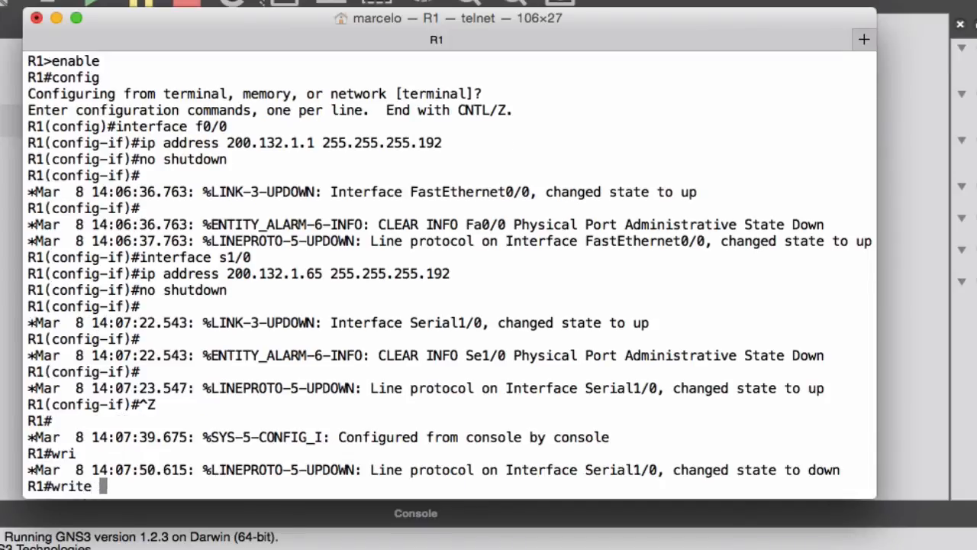
text(mem)
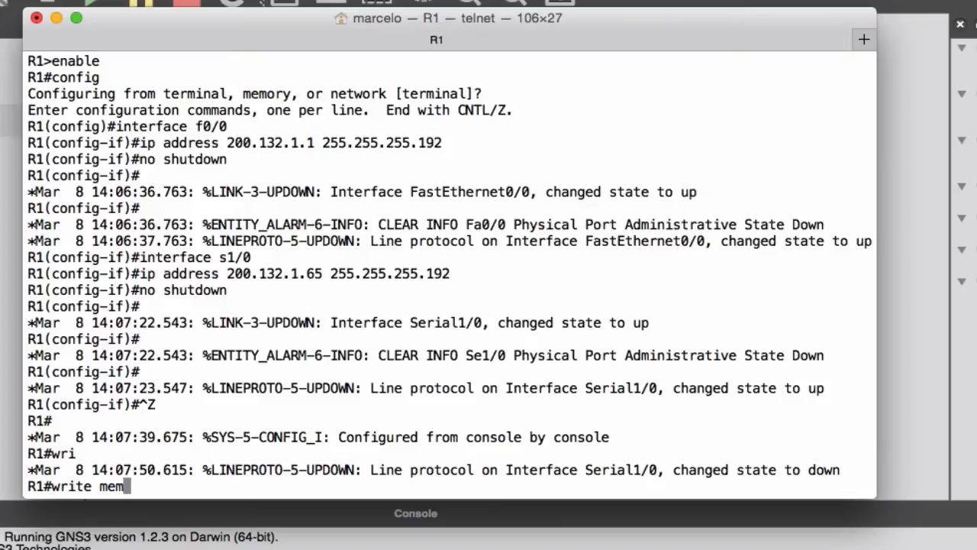
key(Return)
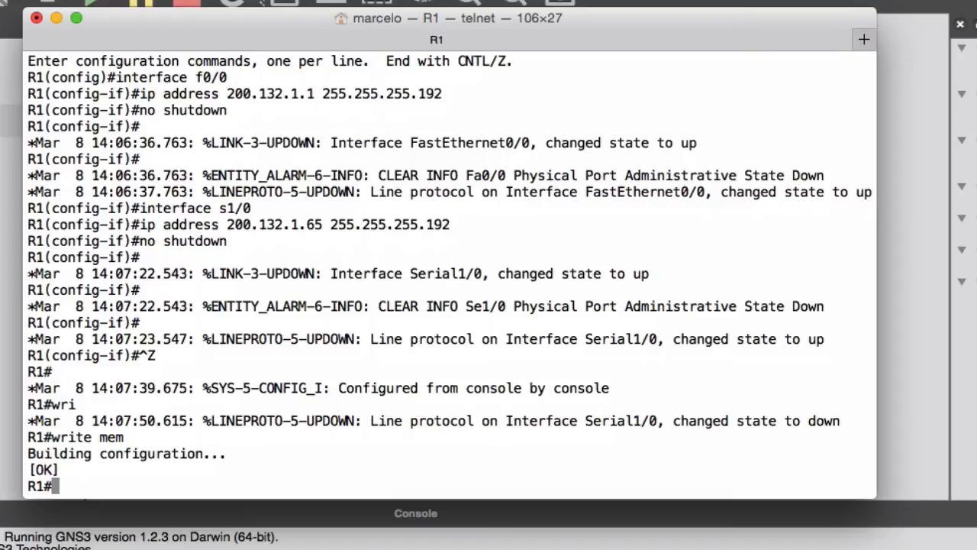
Display R1's saved configuration with show config and page through to the end, checking the f0/0 and s1/0 interface entries
text(show config)
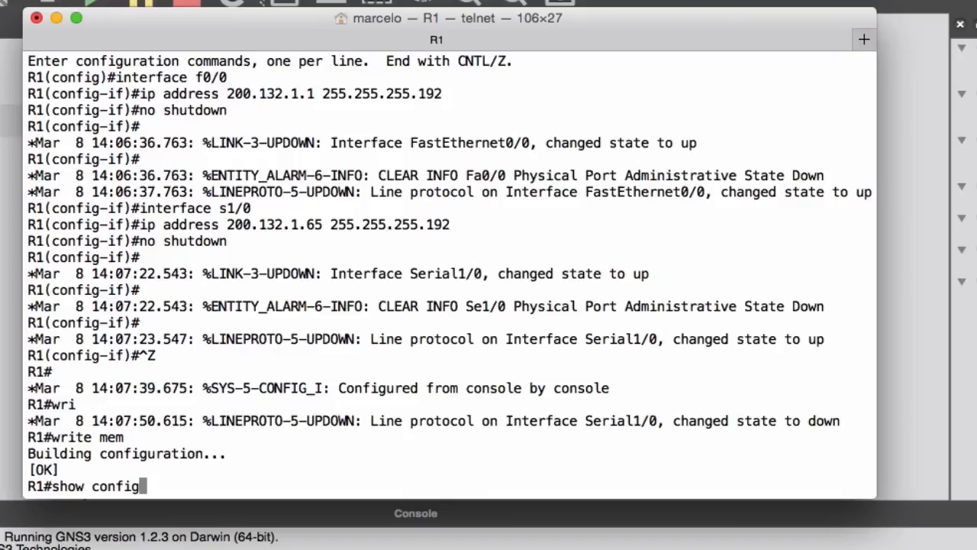
key(Return)
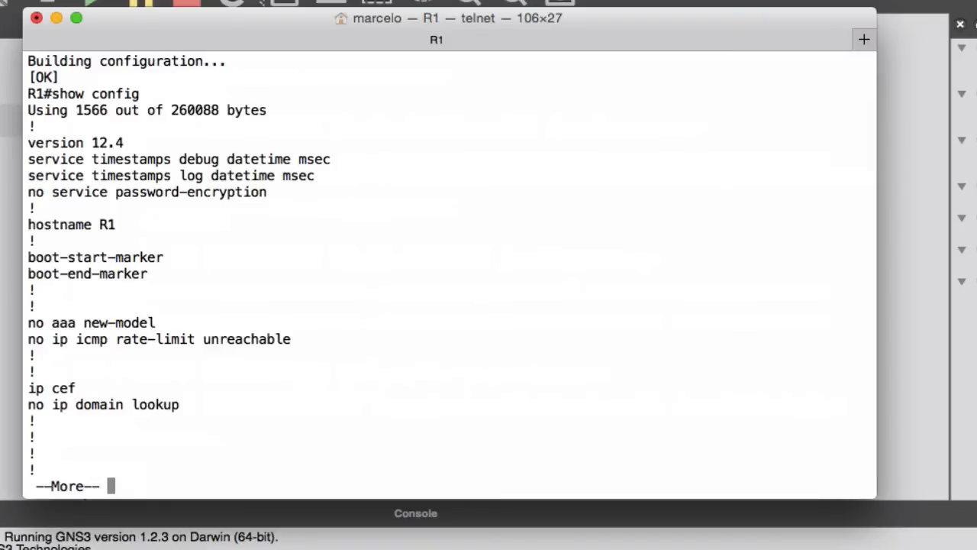
key(space)
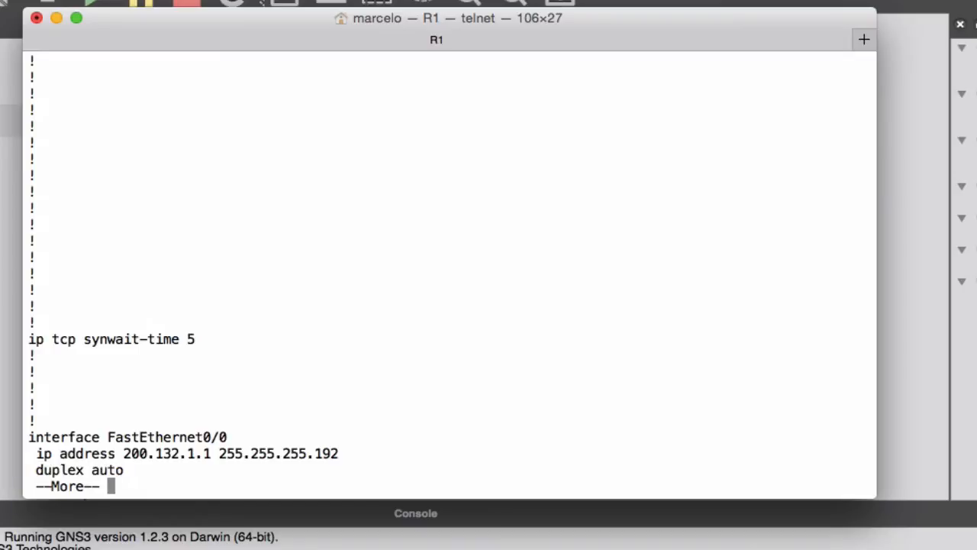
key(Return)
key(Return)
key(Return)
key(Return)
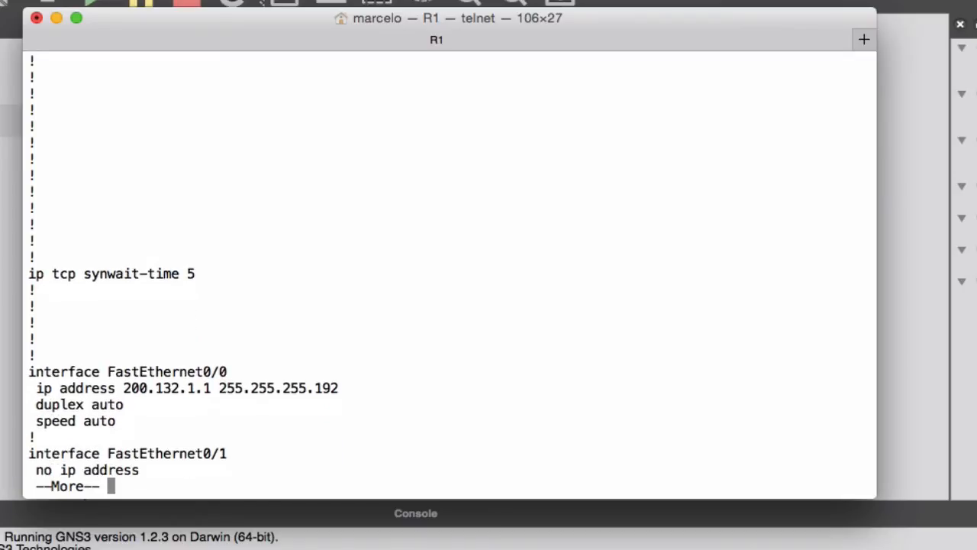
key(Return)
key(Return)
key(Return)
key(Return)
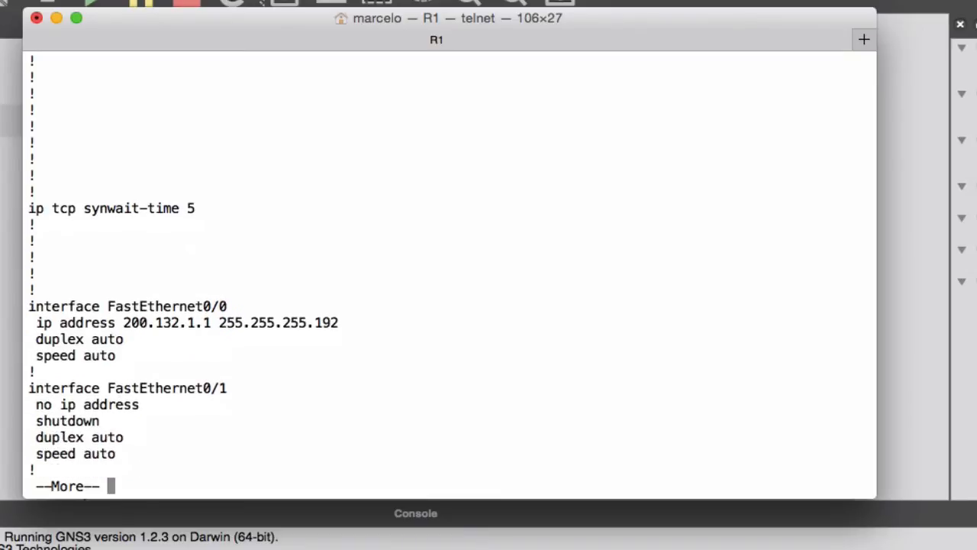
key(Return)
key(Return)
key(Return)
key(Return)
key(Return)
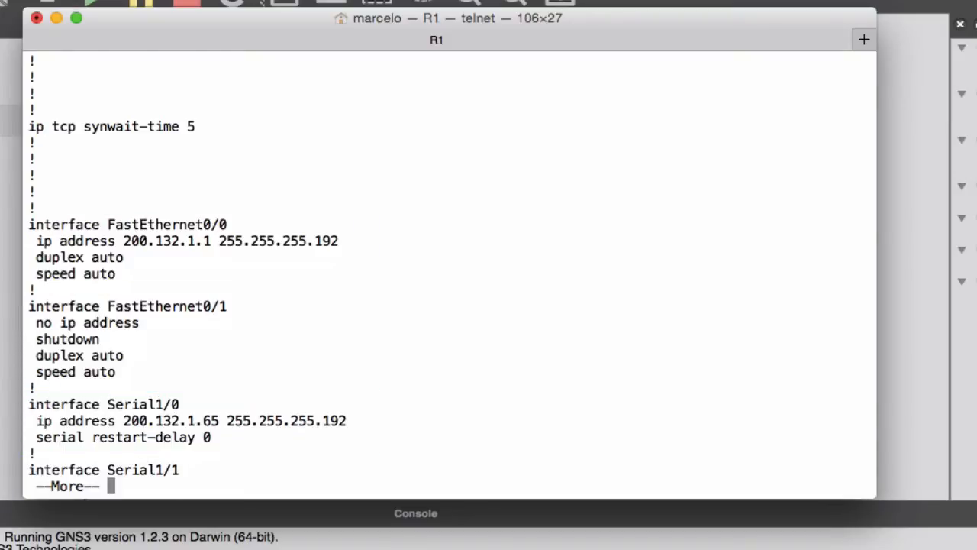
key(space)
key(space)
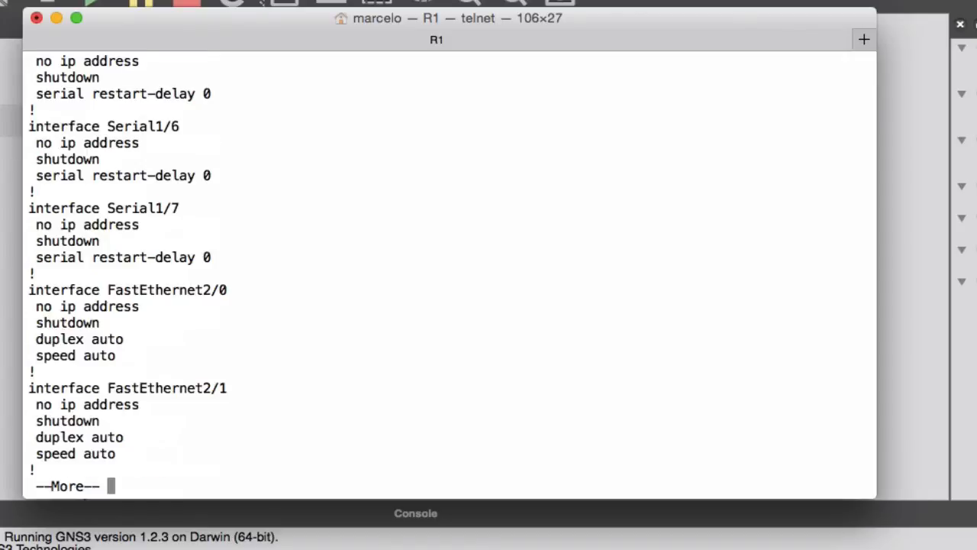
key(space)
key(space)
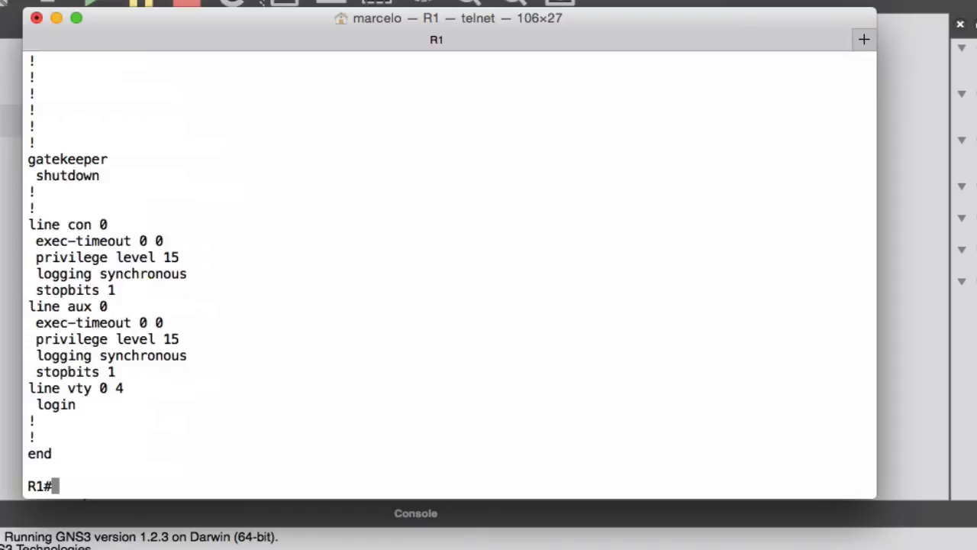
Switch to the GNS3 topology, open R2's console, reposition its window over R1's and bring up the R2 prompt
key(super+Tab)
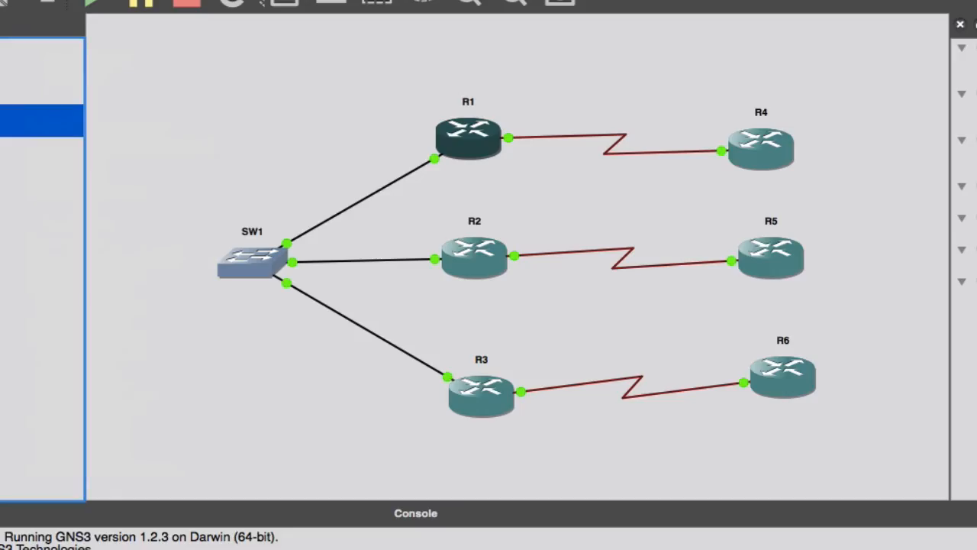
mouse_move(486, 277)
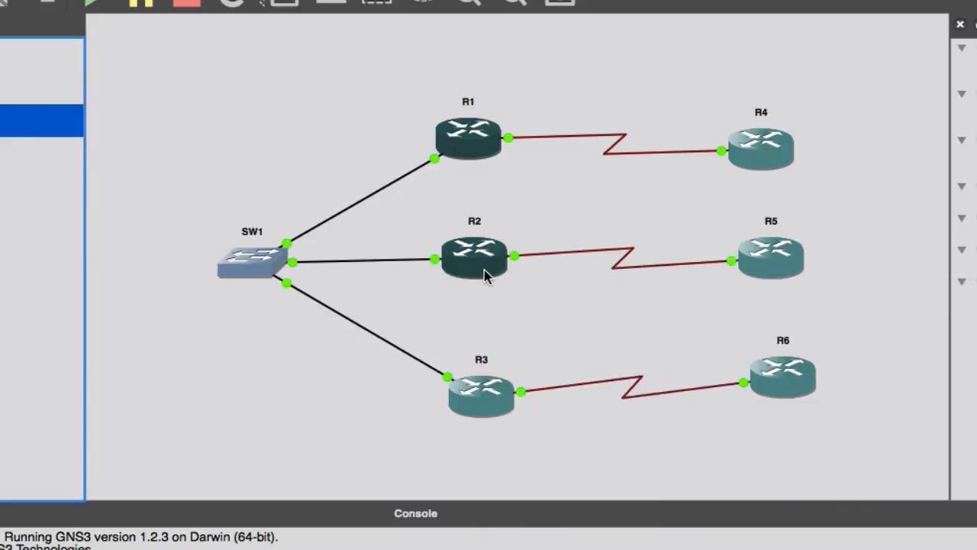
right_click(487, 272)
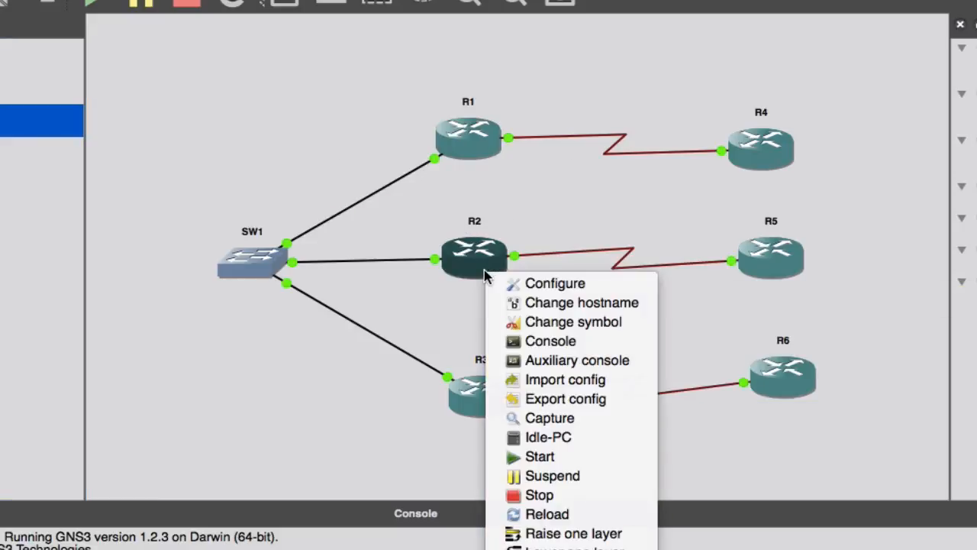
click(531, 349)
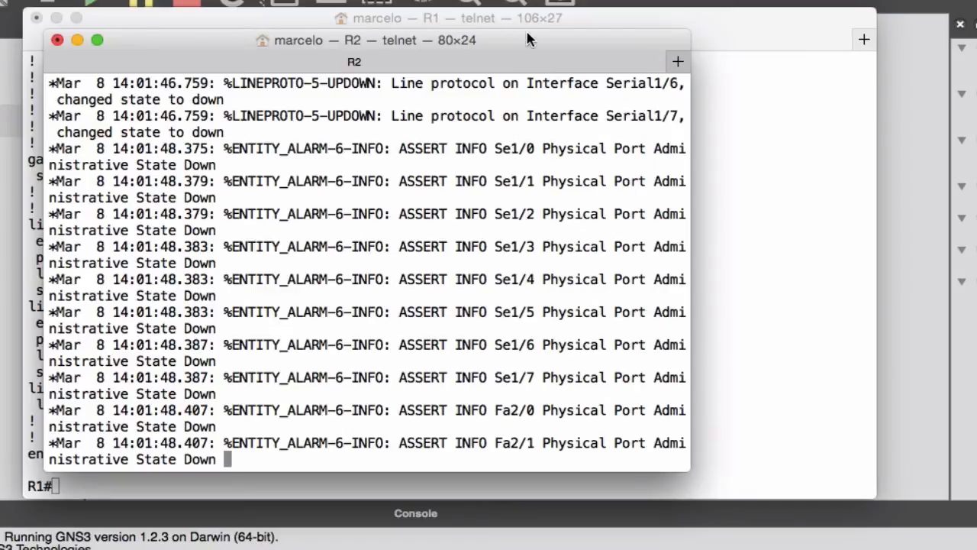
drag(526, 32, 671, 48)
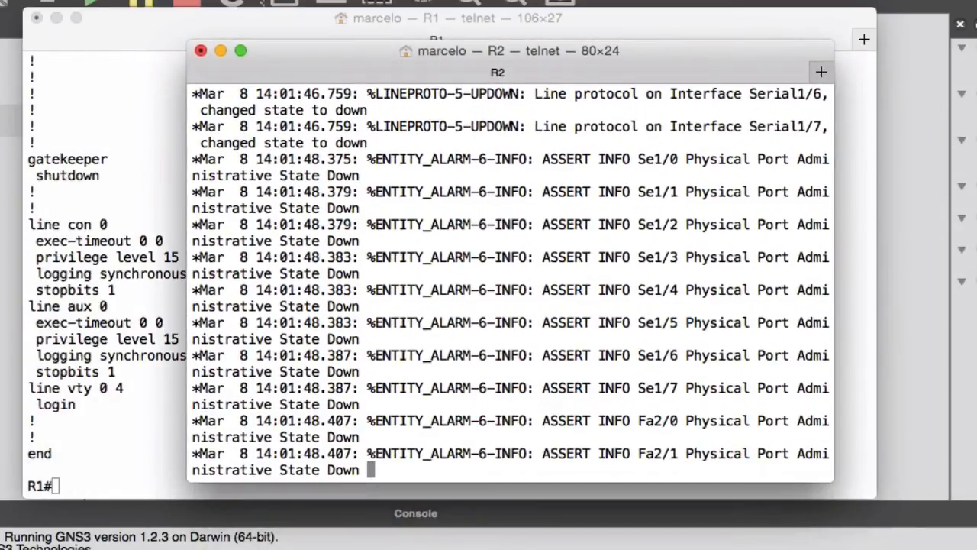
key(Return)
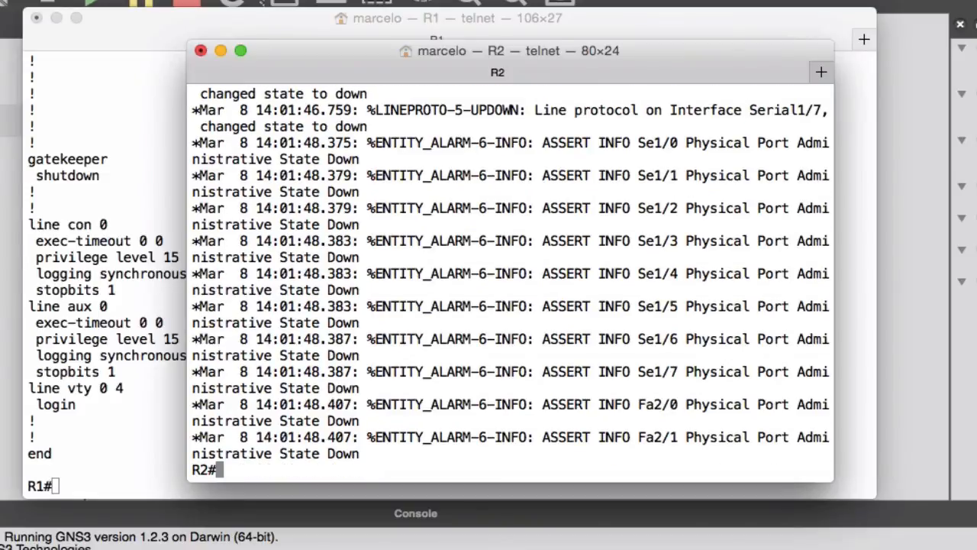
Enter R2's global configuration mode from the terminal and enlarge its console window
text(config)
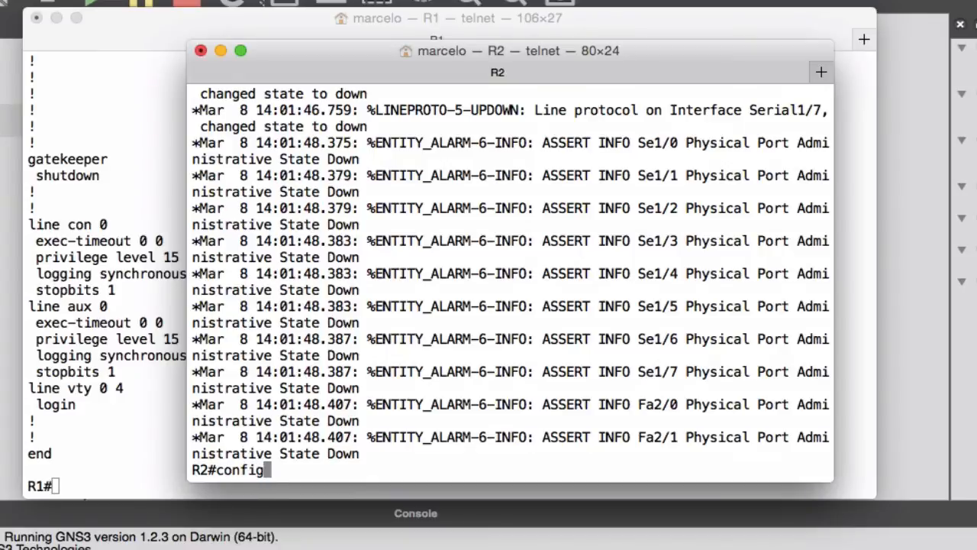
key(Return)
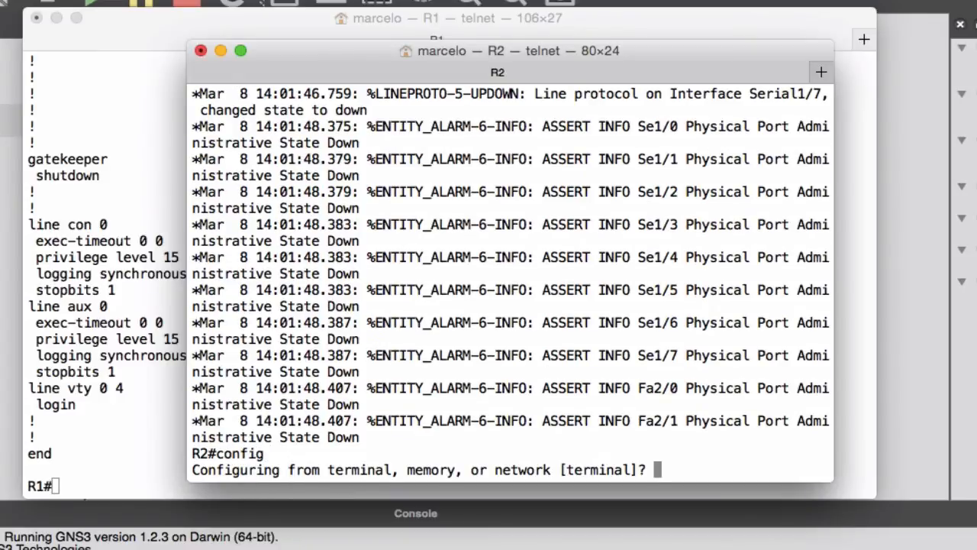
key(Return)
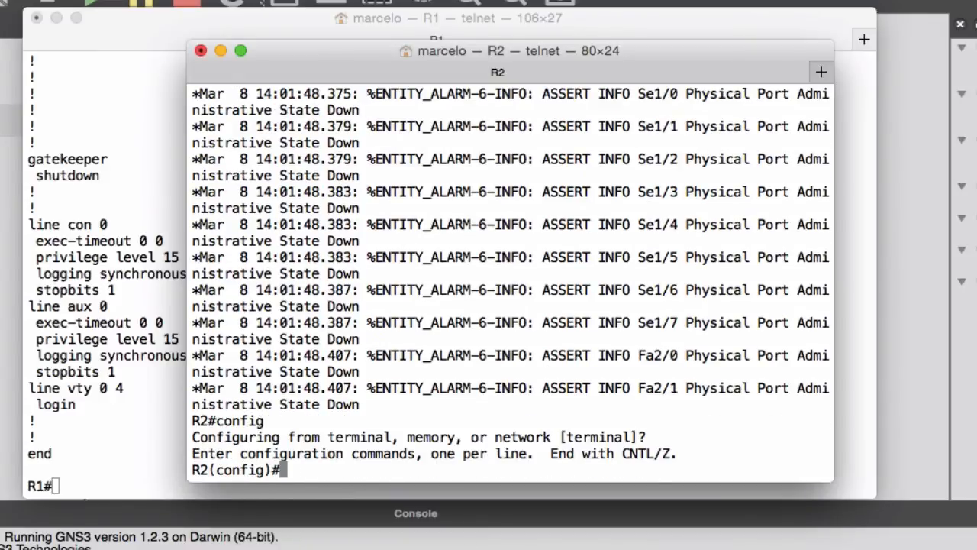
drag(187, 479, 133, 530)
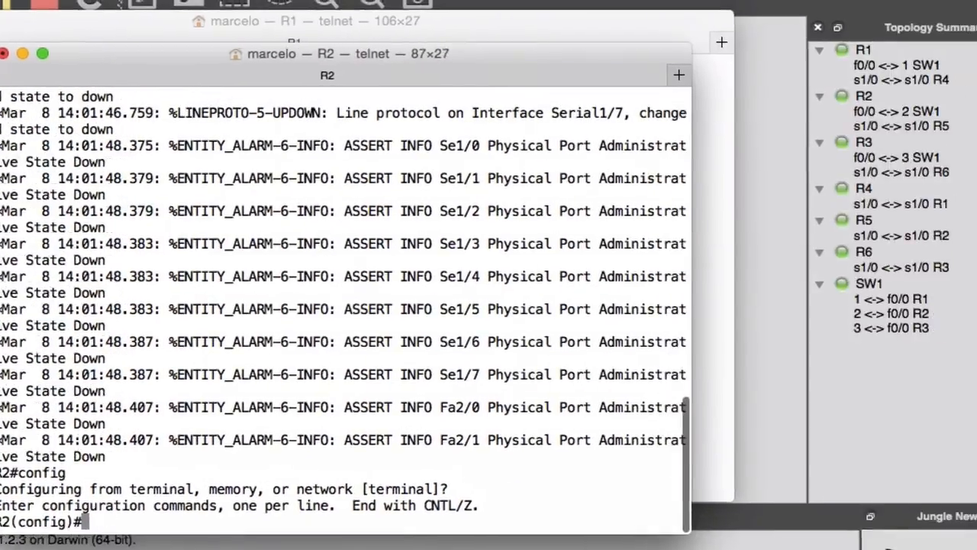
drag(3, 531, 0, 533)
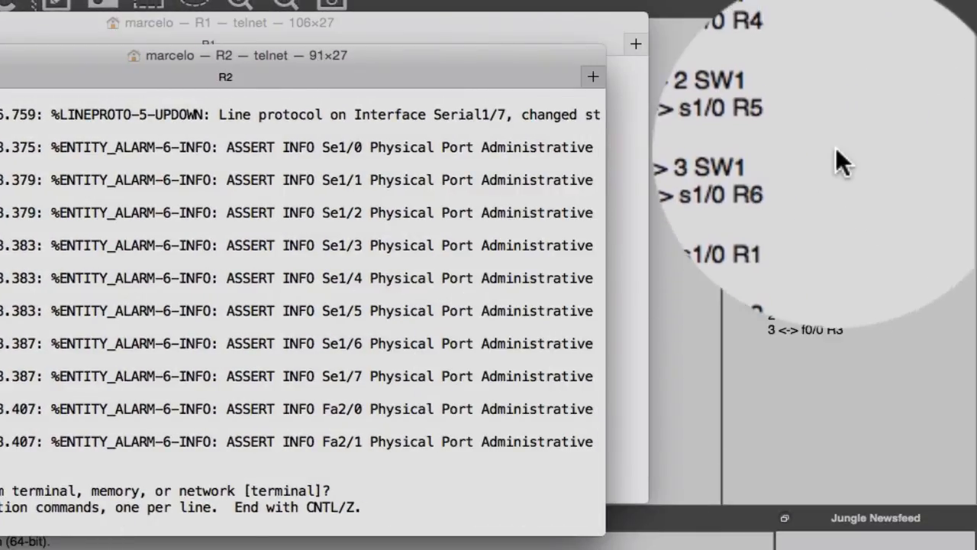
Check R2's links in the GNS3 topology summary and enter configuration of its interface f0/0 in the console
click(837, 147)
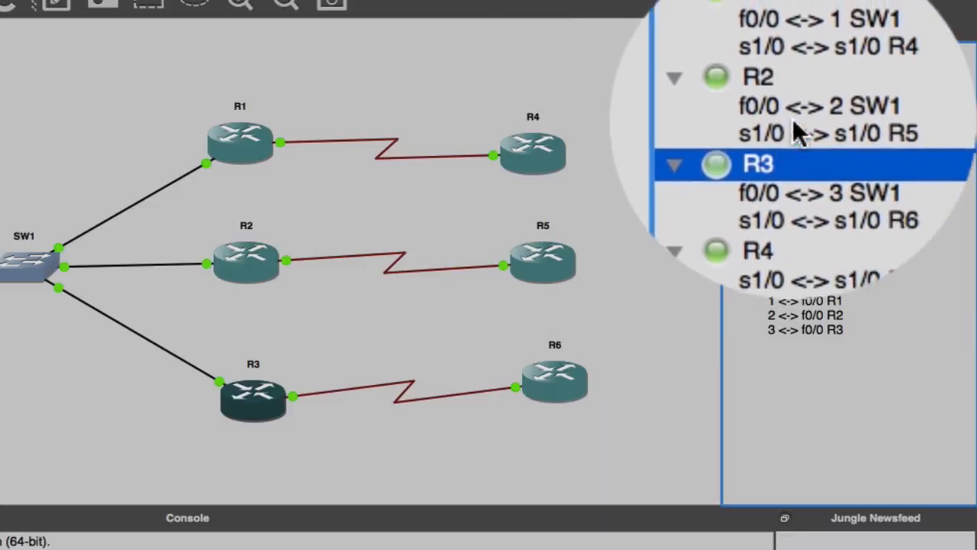
key(super+Tab)
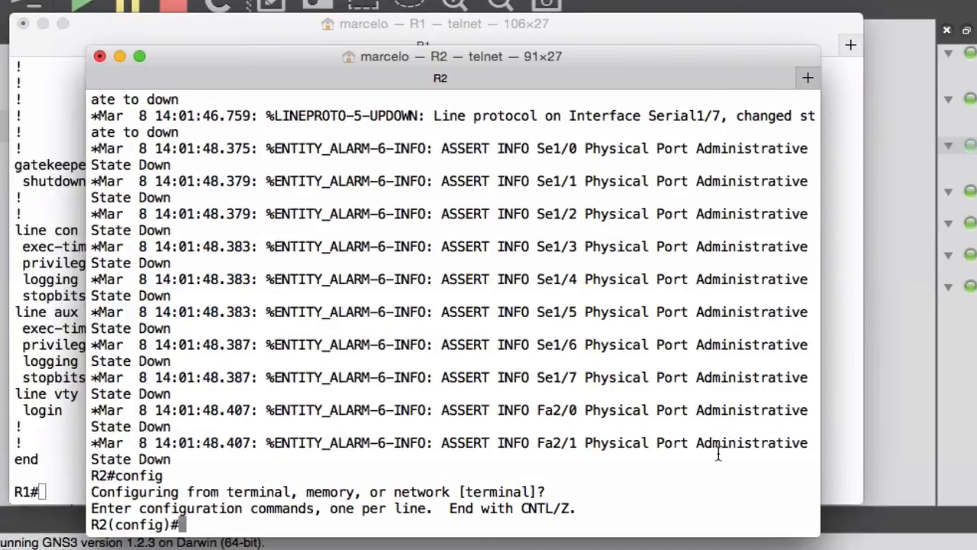
text(interfa)
key(BackSpace)
key(BackSpace)
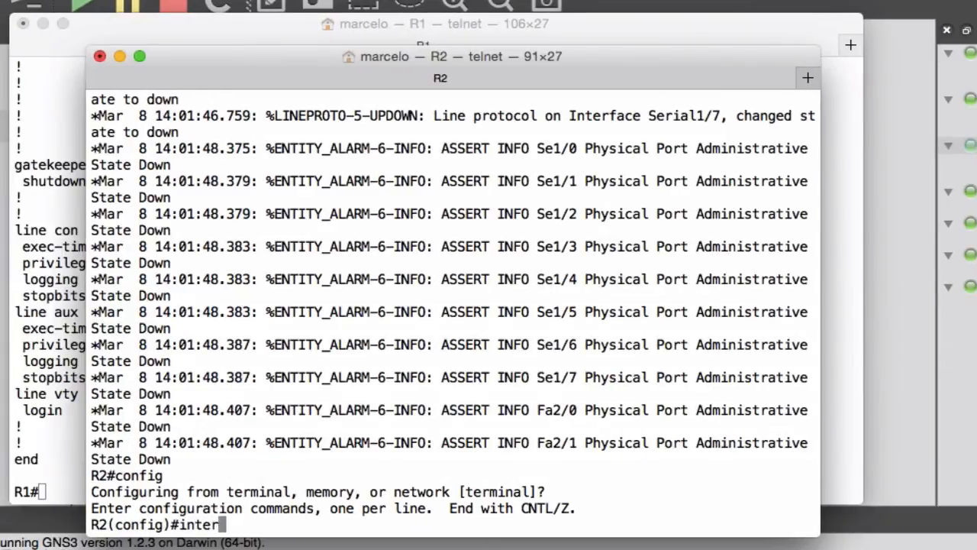
text(race)
key(BackSpace)
key(BackSpace)
key(BackSpace)
key(BackSpace)
key(BackSpace)
text(face)
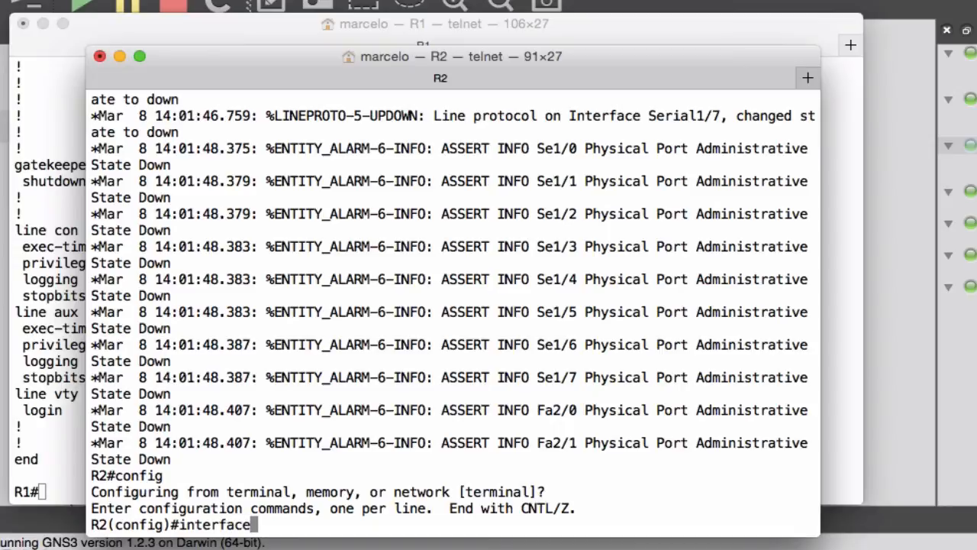
text( f0/0)
key(Return)
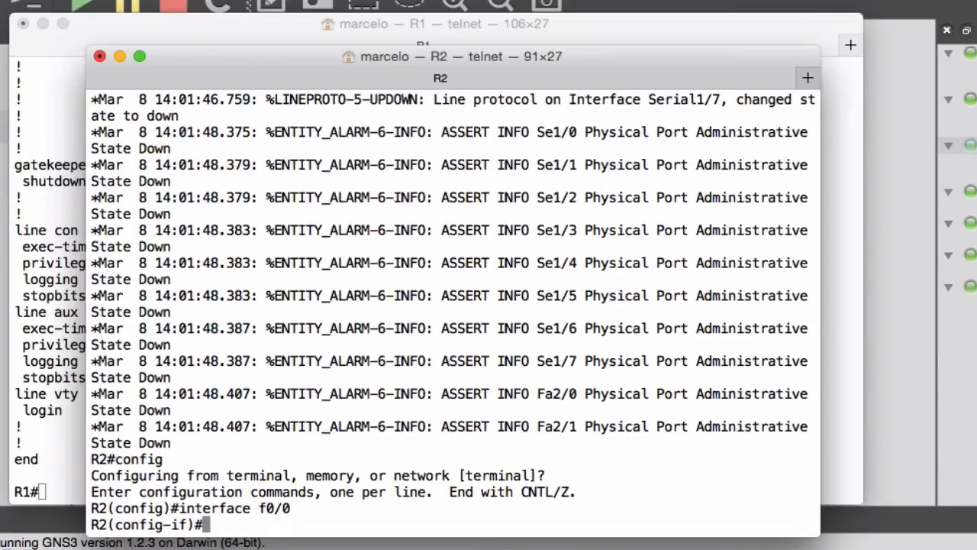
Assign IP address 200.132.1.2 with mask 255.255.255.192 to R2's interface f0/0
text(ip add)
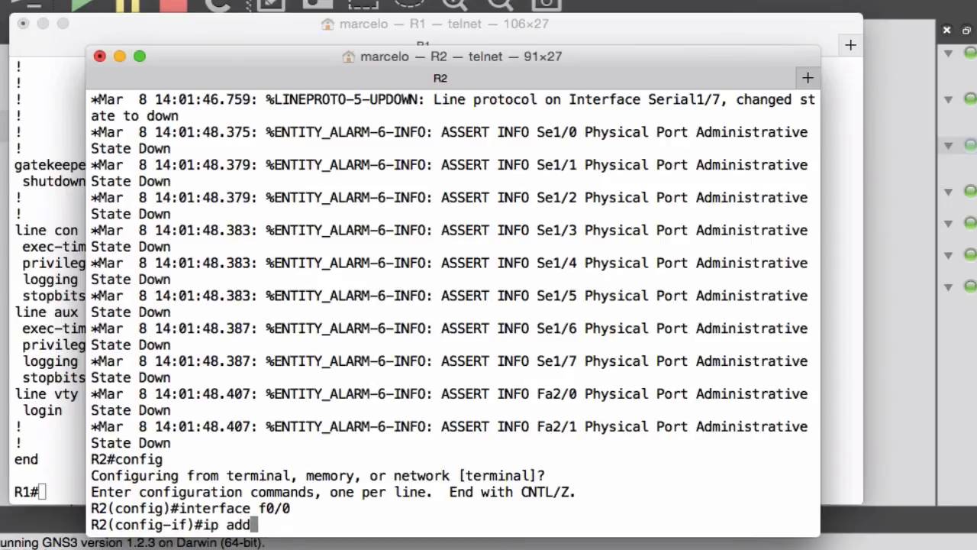
text(ress)
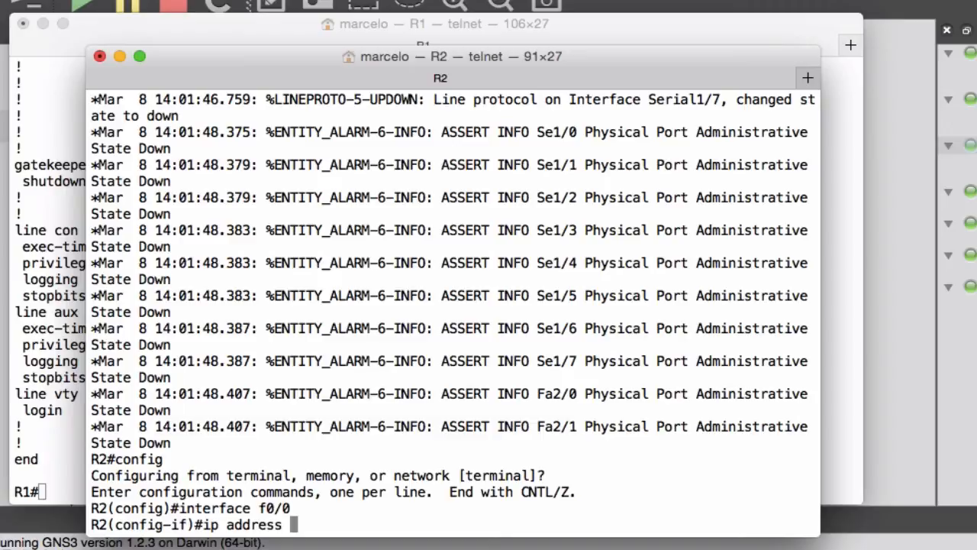
text(200.132)
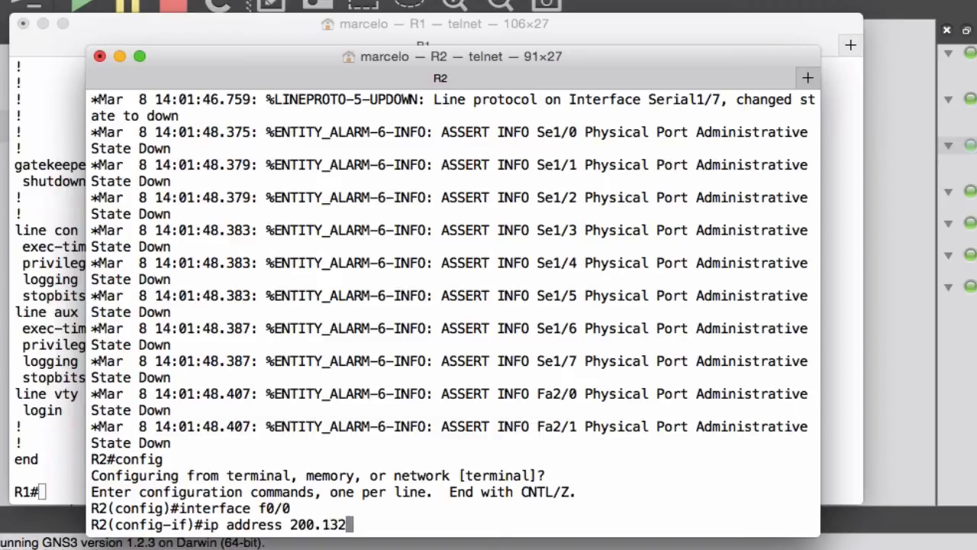
text(.1.2 2552.2)
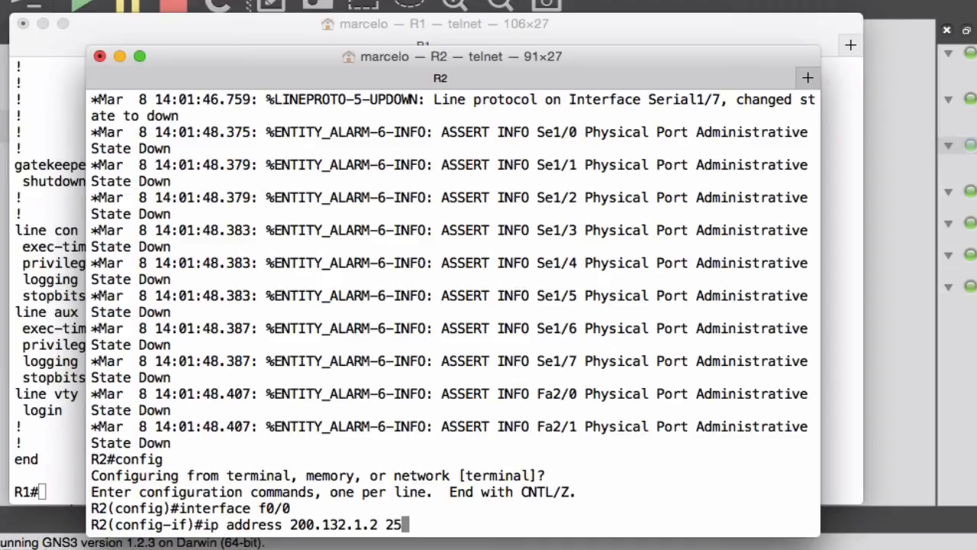
key(BackSpace)
key(BackSpace)
key(BackSpace)
text(.2555)
key(BackSpace)
text(.255.1)
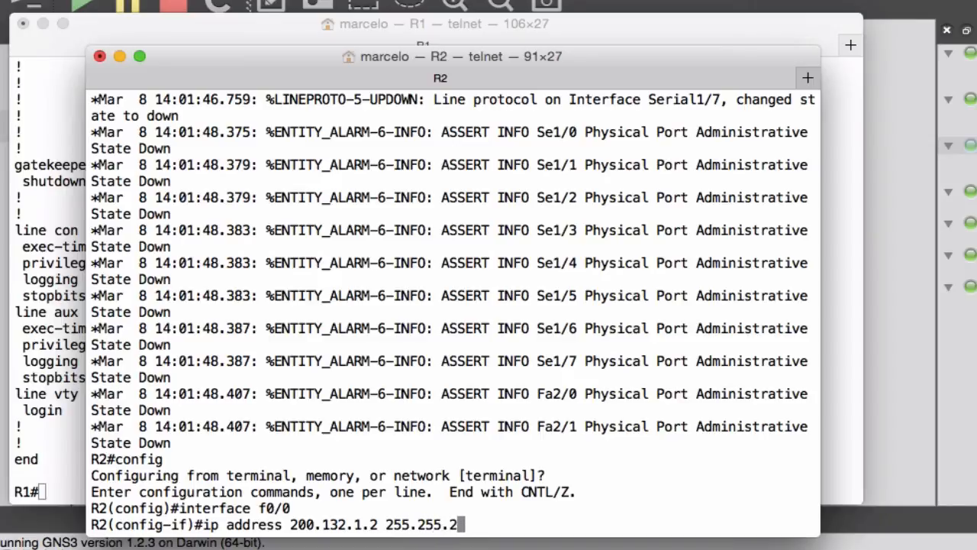
text(92)
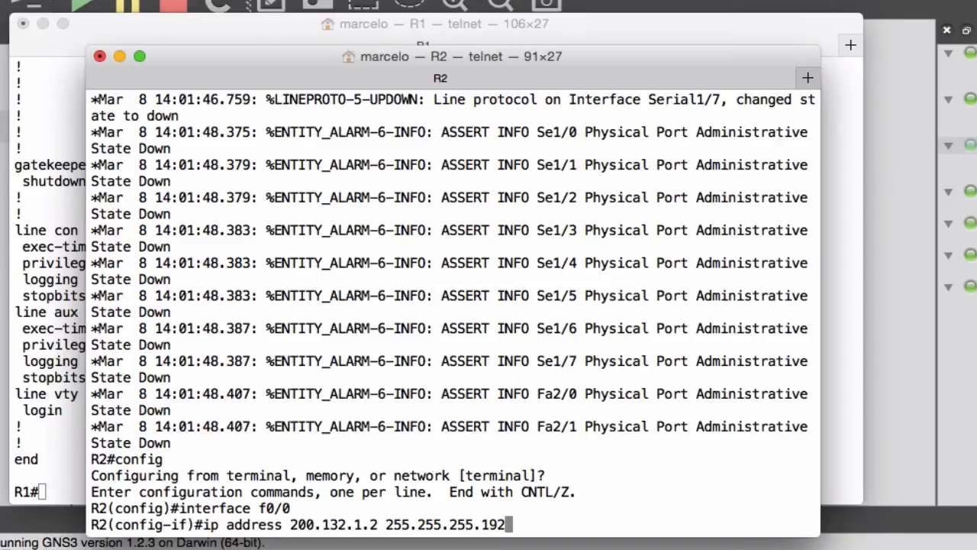
key(Return)
Enable R2's interface f0/0 with the no shutdown command
text(no )
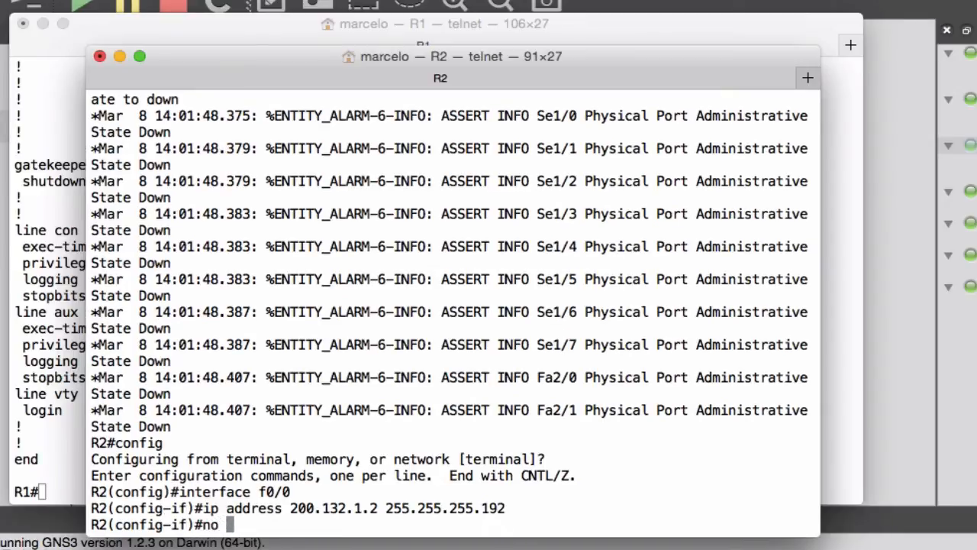
text(shutdown)
key(Return)
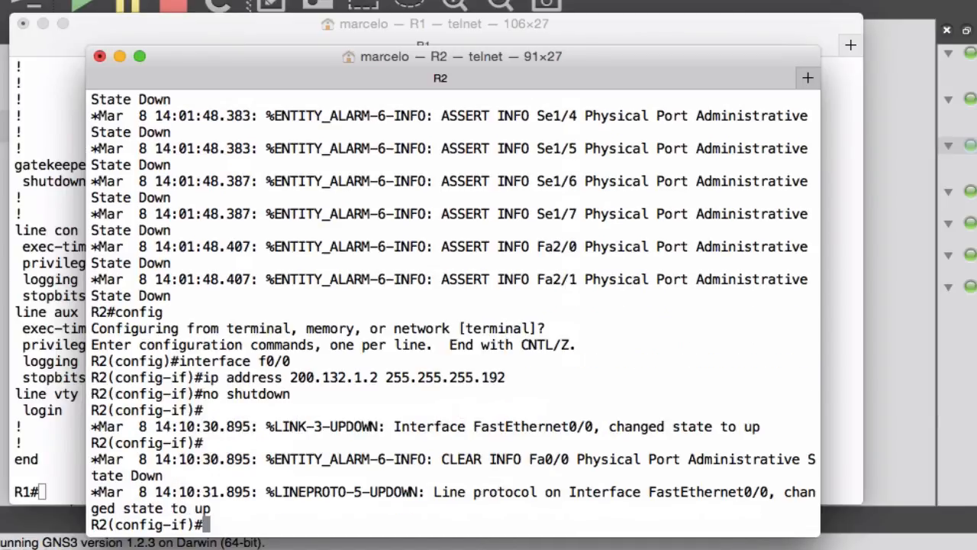
Leave R2's configuration mode and save its running configuration with write mem
key(ctrl+z)
text(write)
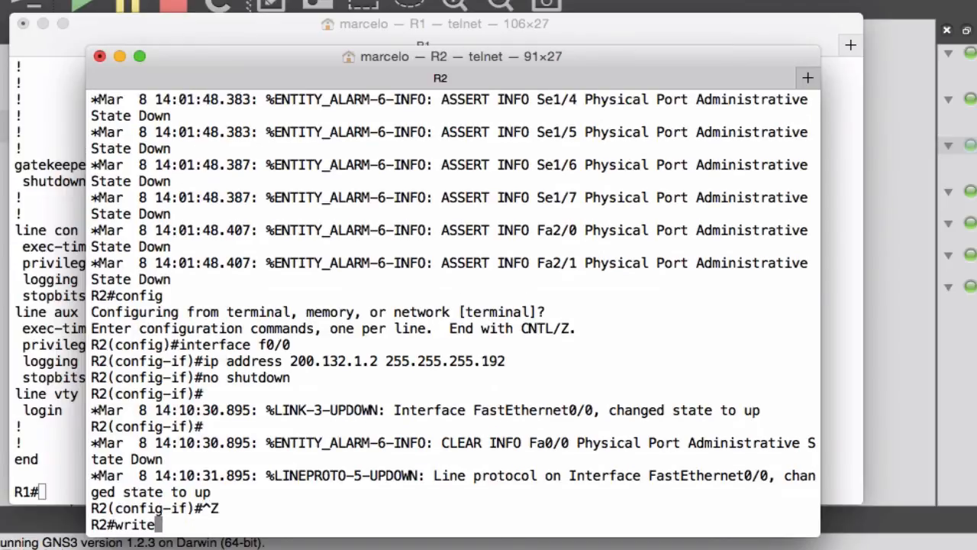
key(Return)
text(write mem)
key(Return)
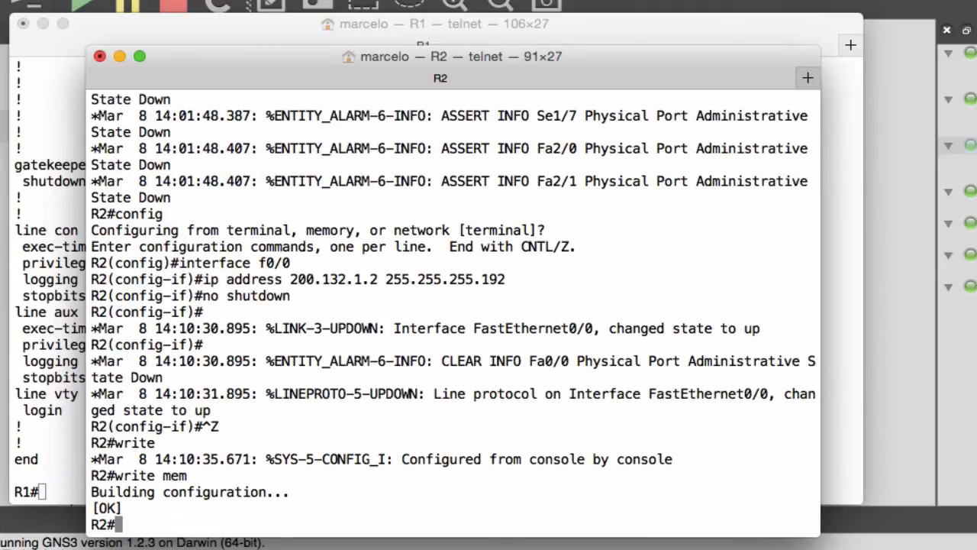
Display R2's saved configuration with sh config, page to the FastEthernet0/0 and 0/1 entries to check them, and quit the listing
text(sh config)
key(Return)
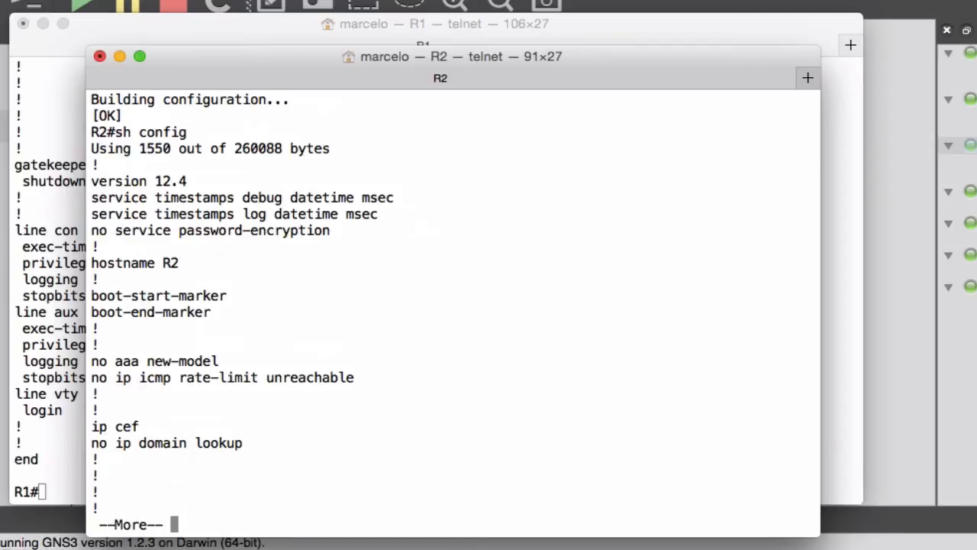
key(space)
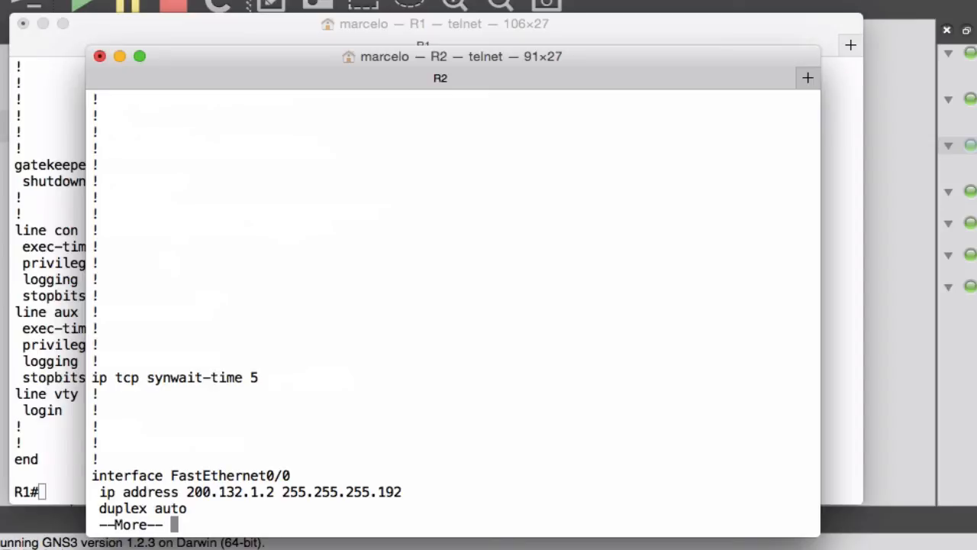
key(Return)
key(Return)
key(Return)
key(Return)
key(Return)
key(Return)
key(Return)
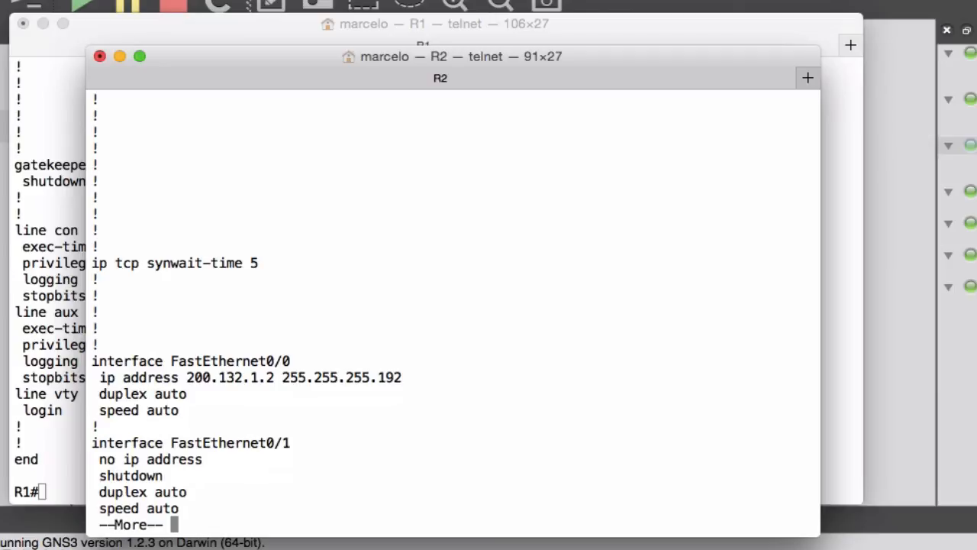
key(q)
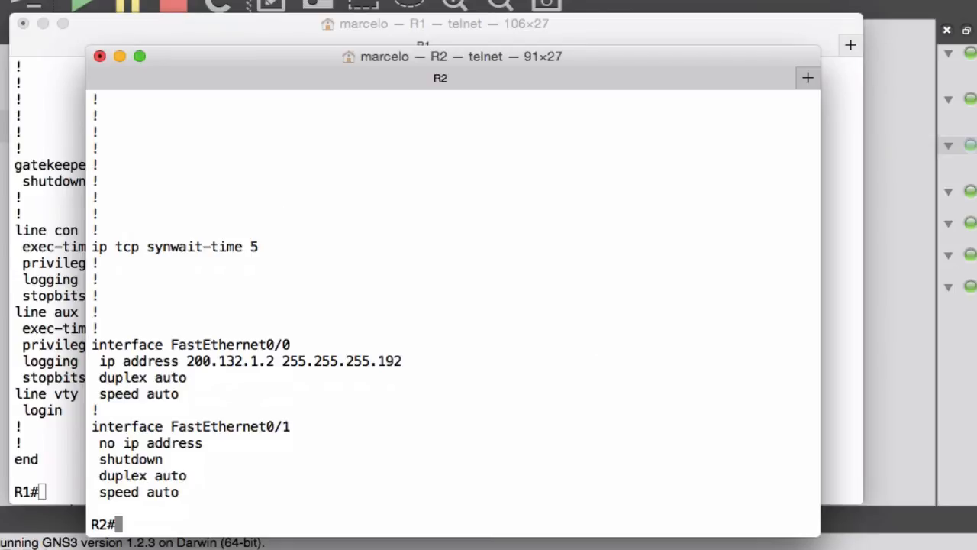
Check R2's link to SW1 in the GNS3 topology, return to R2's telnet console and ping 200.132.1.1
click(6, 275)
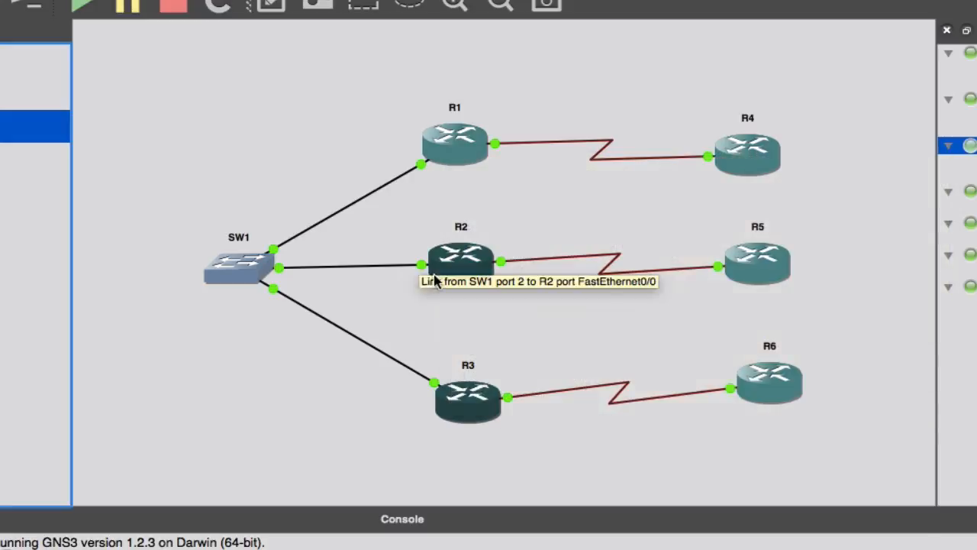
mouse_move(443, 279)
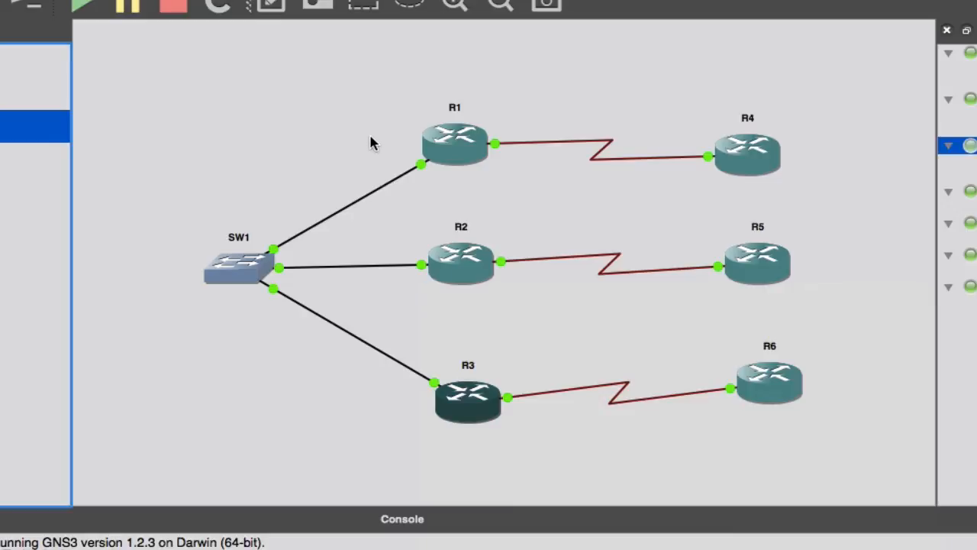
key(super+Tab)
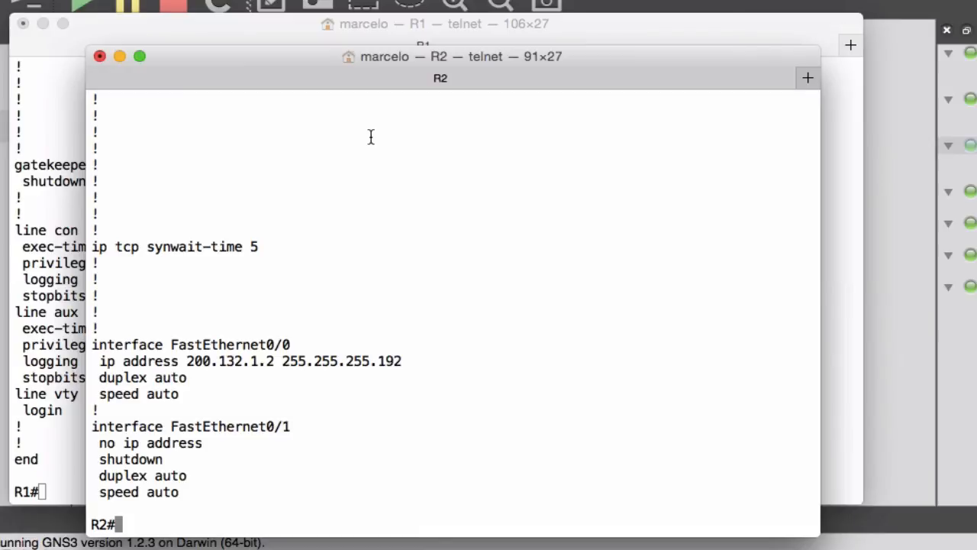
text(ping )
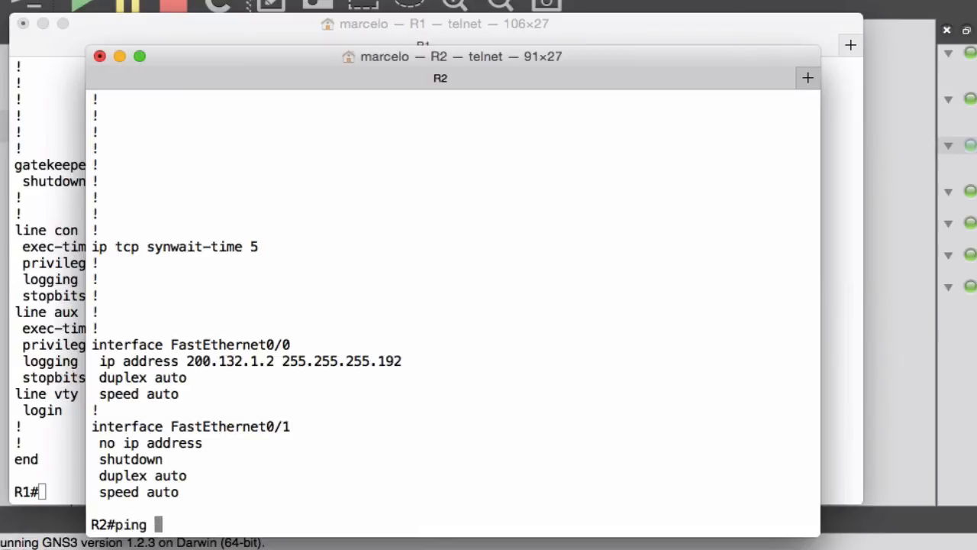
text(200.132)
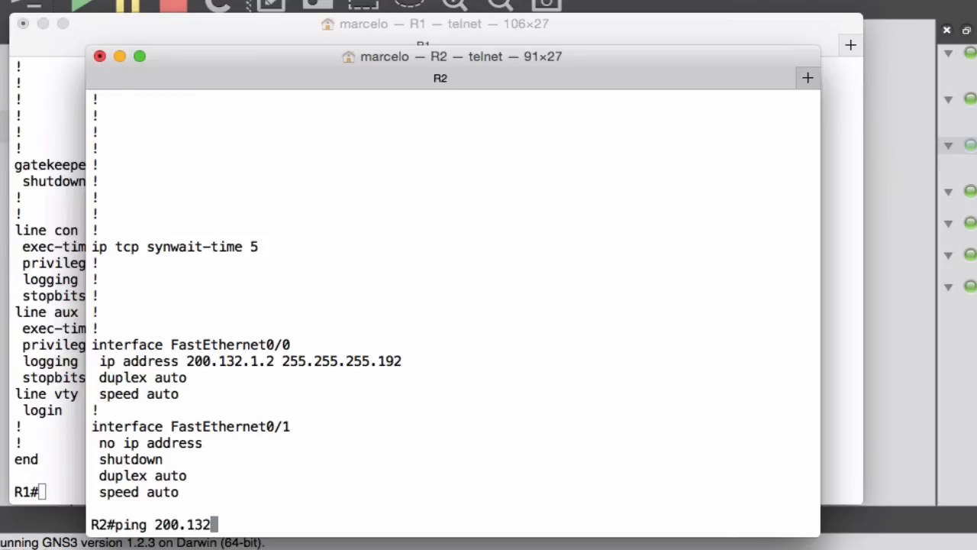
text(.1.1)
key(Return)
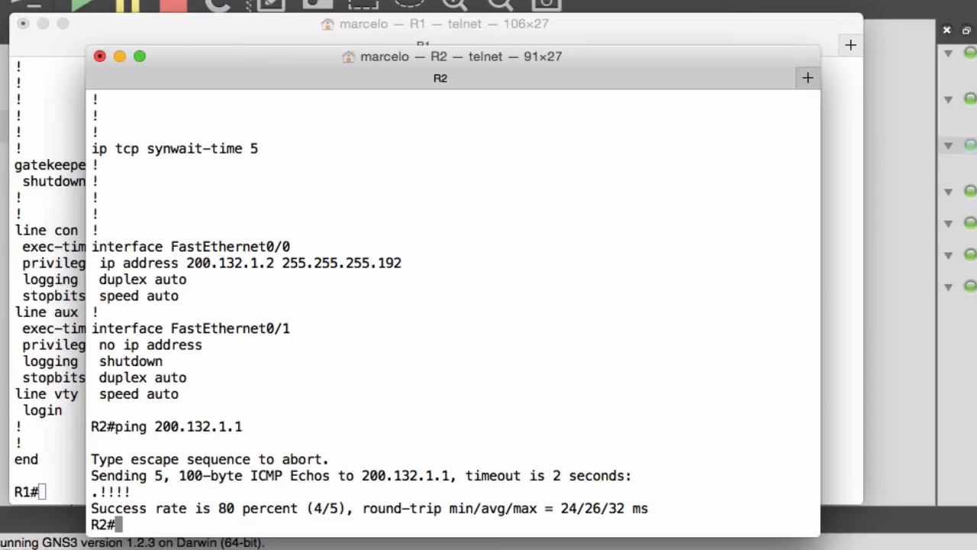
Repeat the ping from R2 to 200.132.1.1 three more times
key(Up)
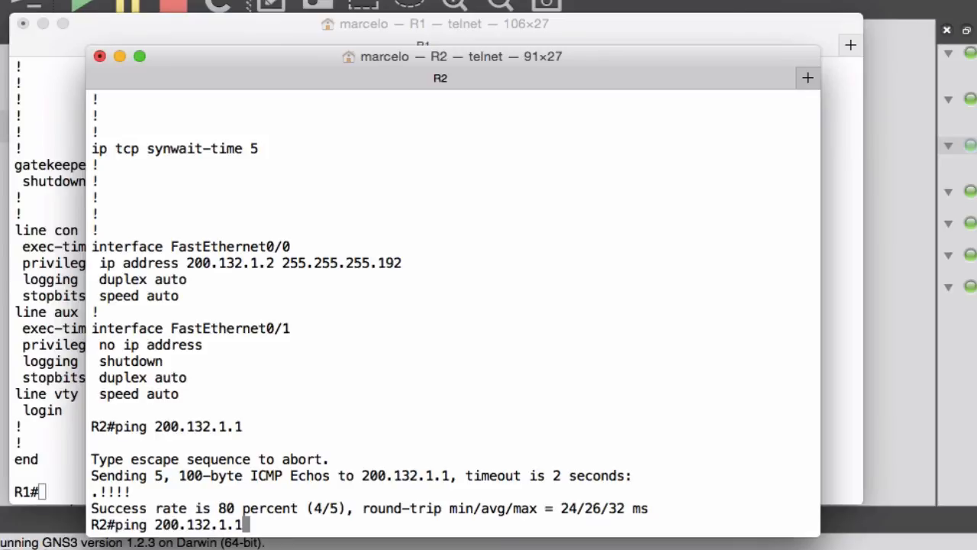
key(Return)
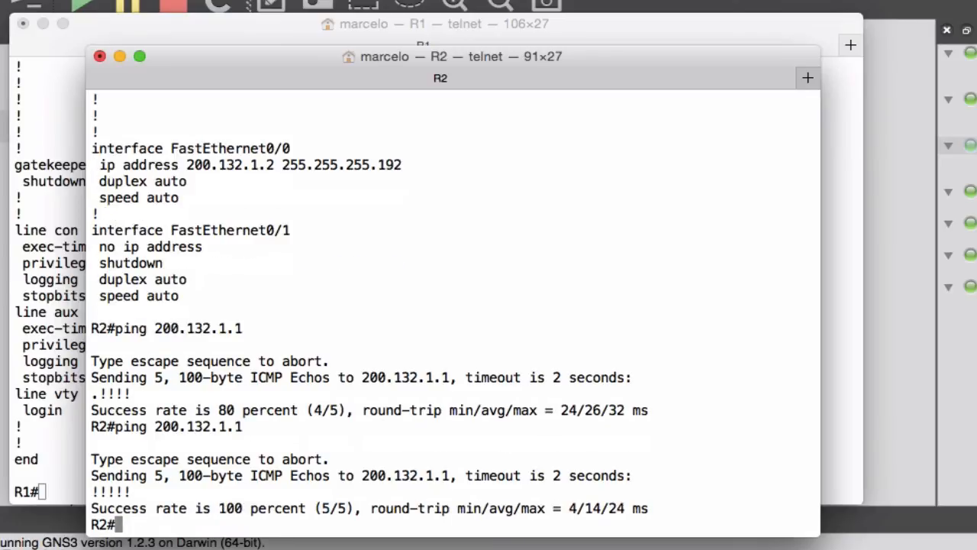
key(Up)
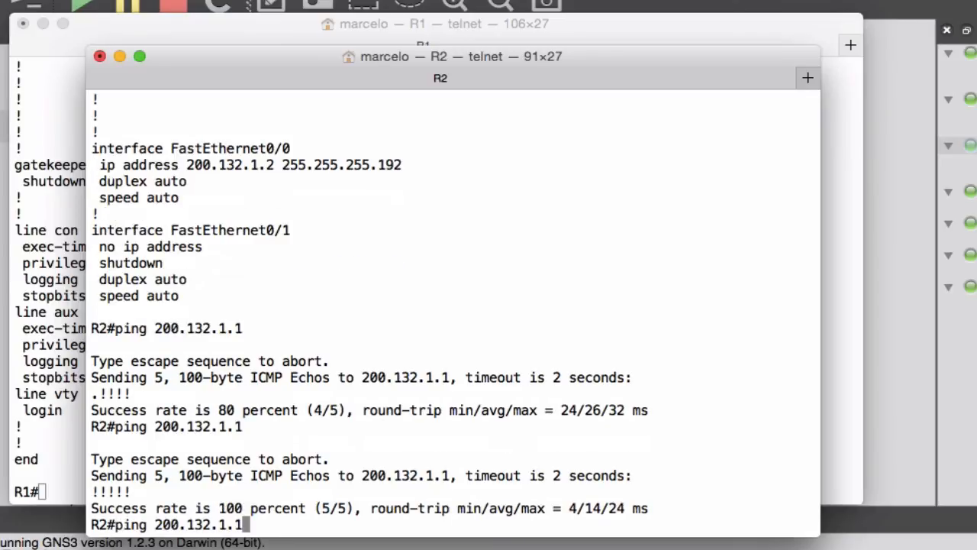
key(Return)
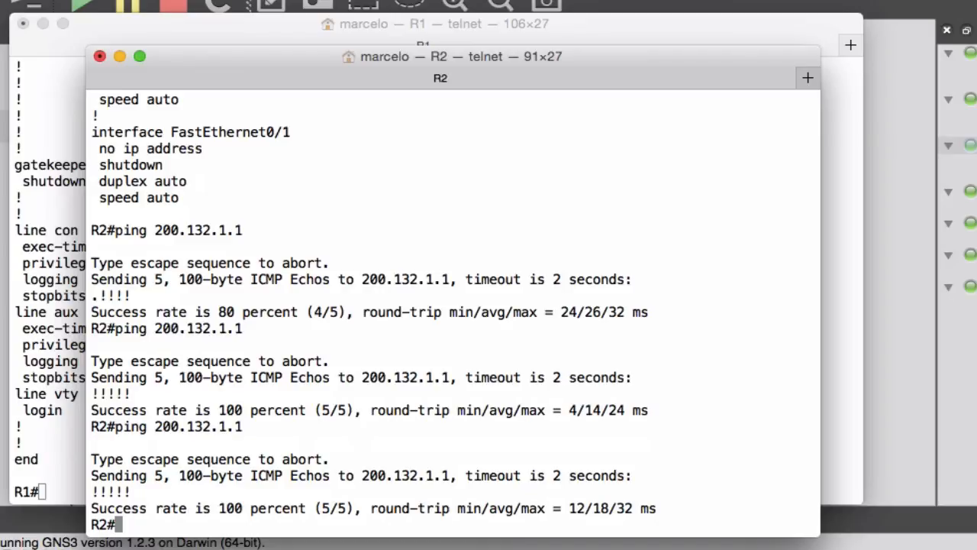
key(Up)
key(Return)
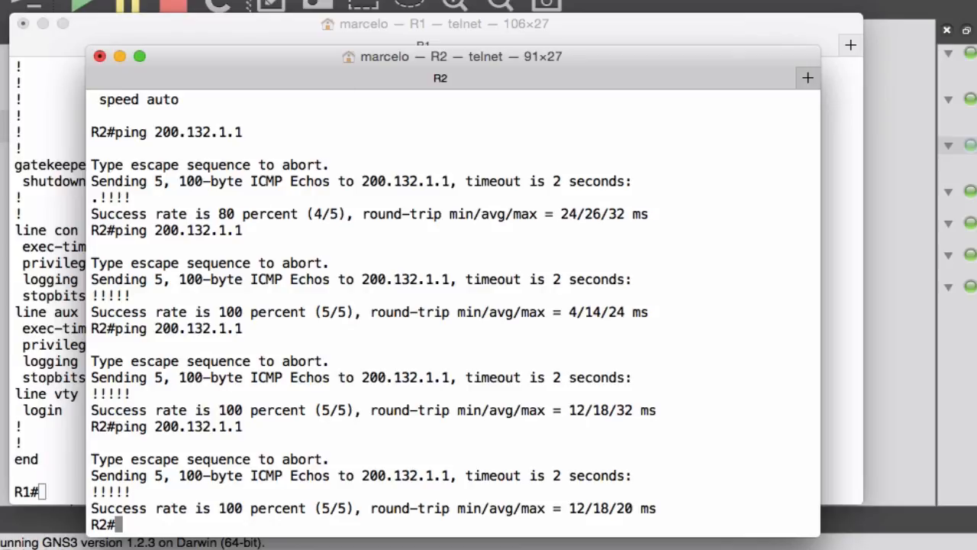
Switch to GNS3, stop all devices in the topology and save the project
key(super+Tab)
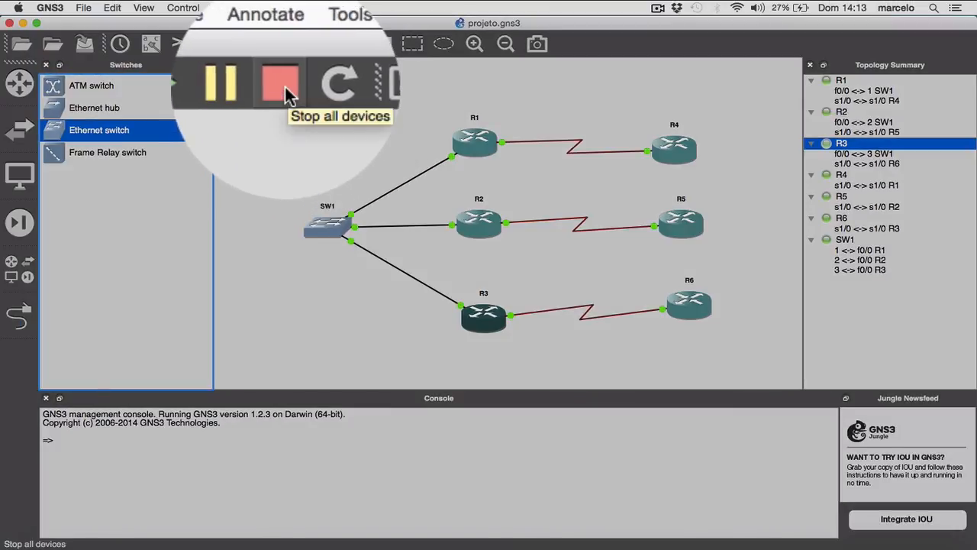
click(285, 85)
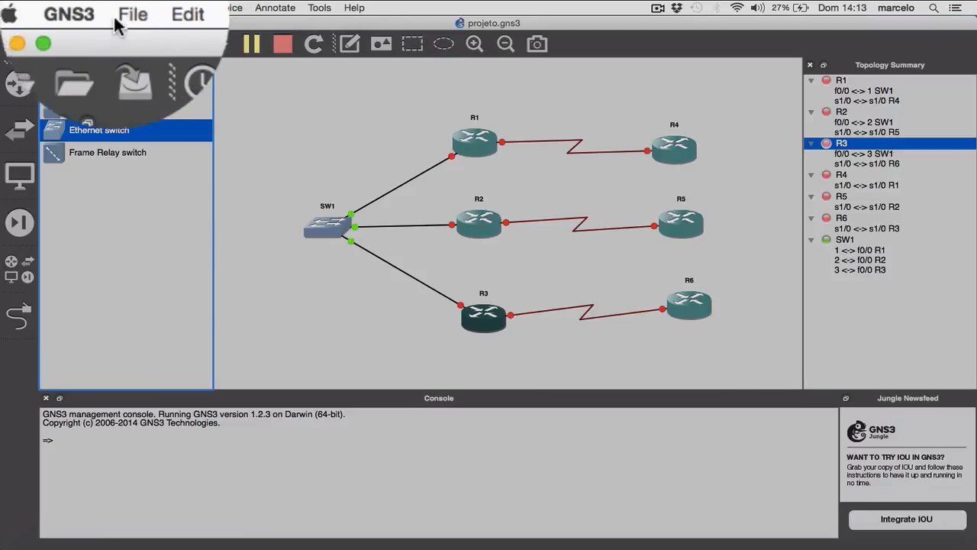
click(84, 8)
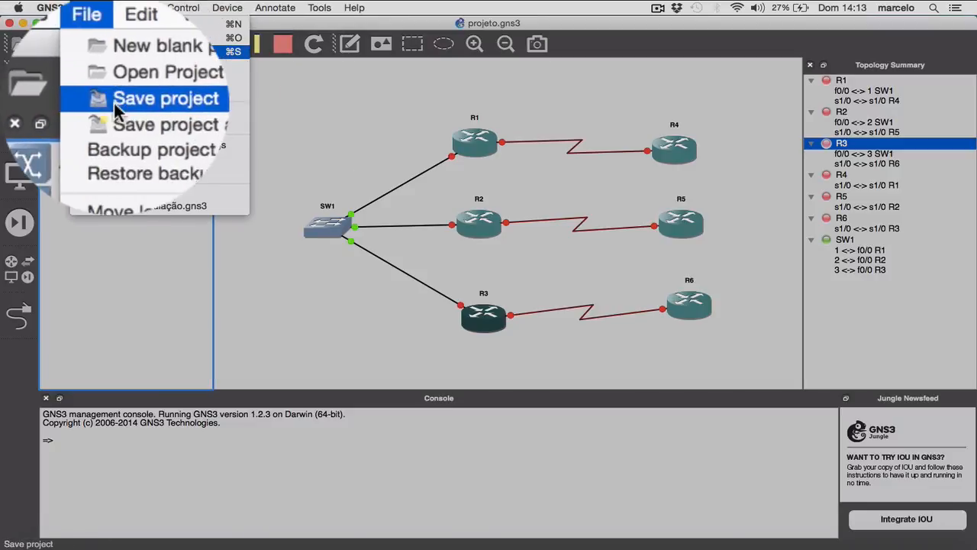
click(119, 113)
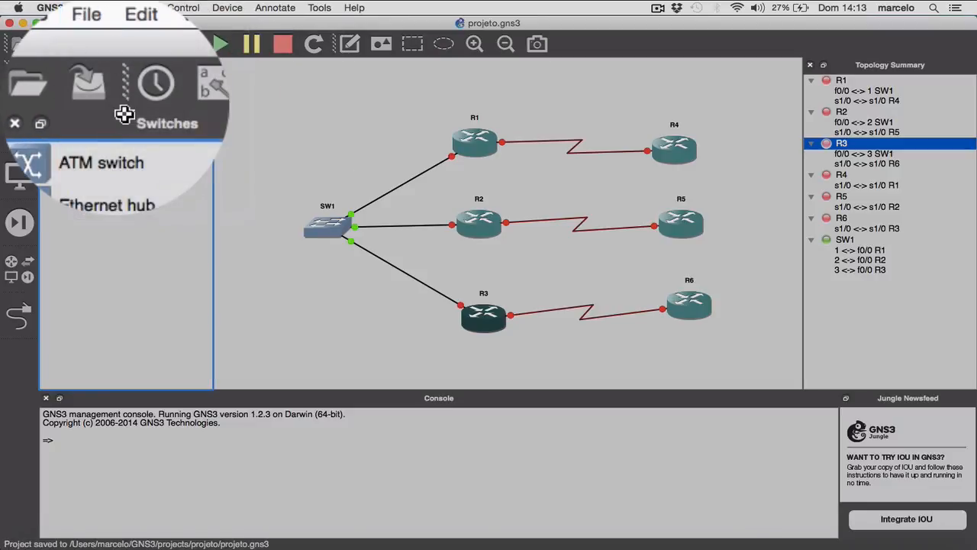